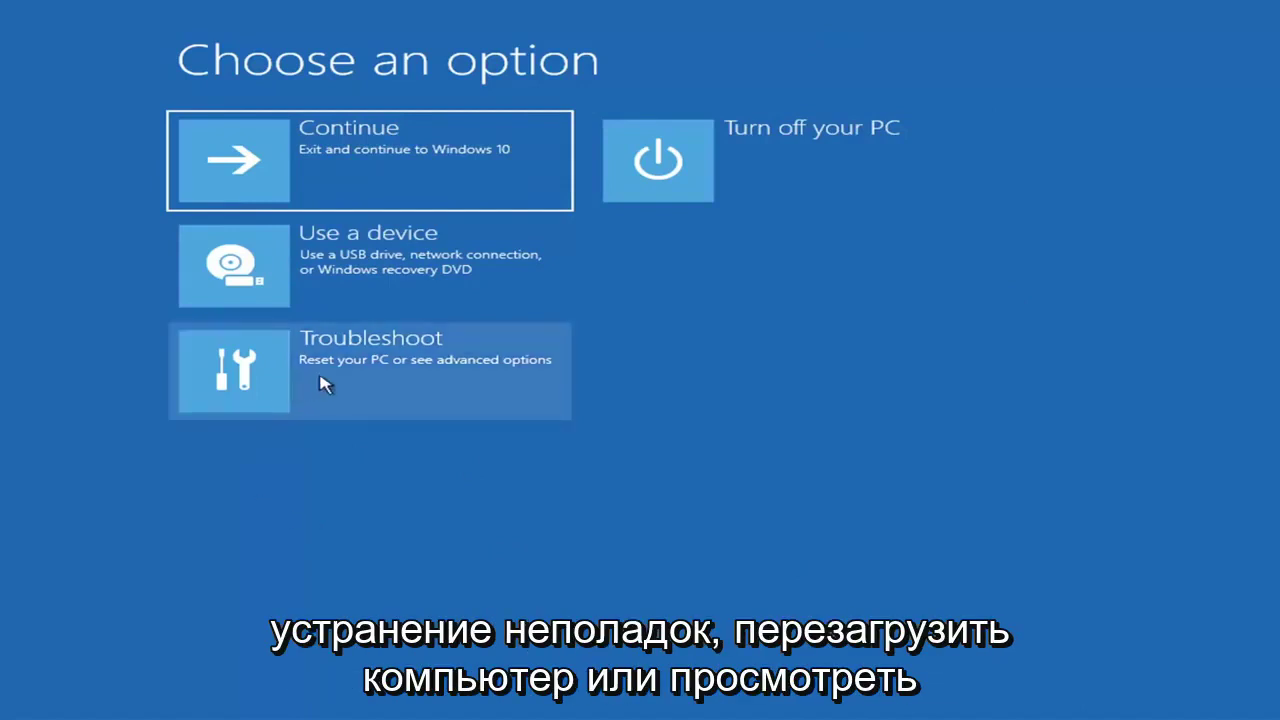
# Run Startup Repair from the advanced troubleshooting options
pyautogui.click(476, 378)
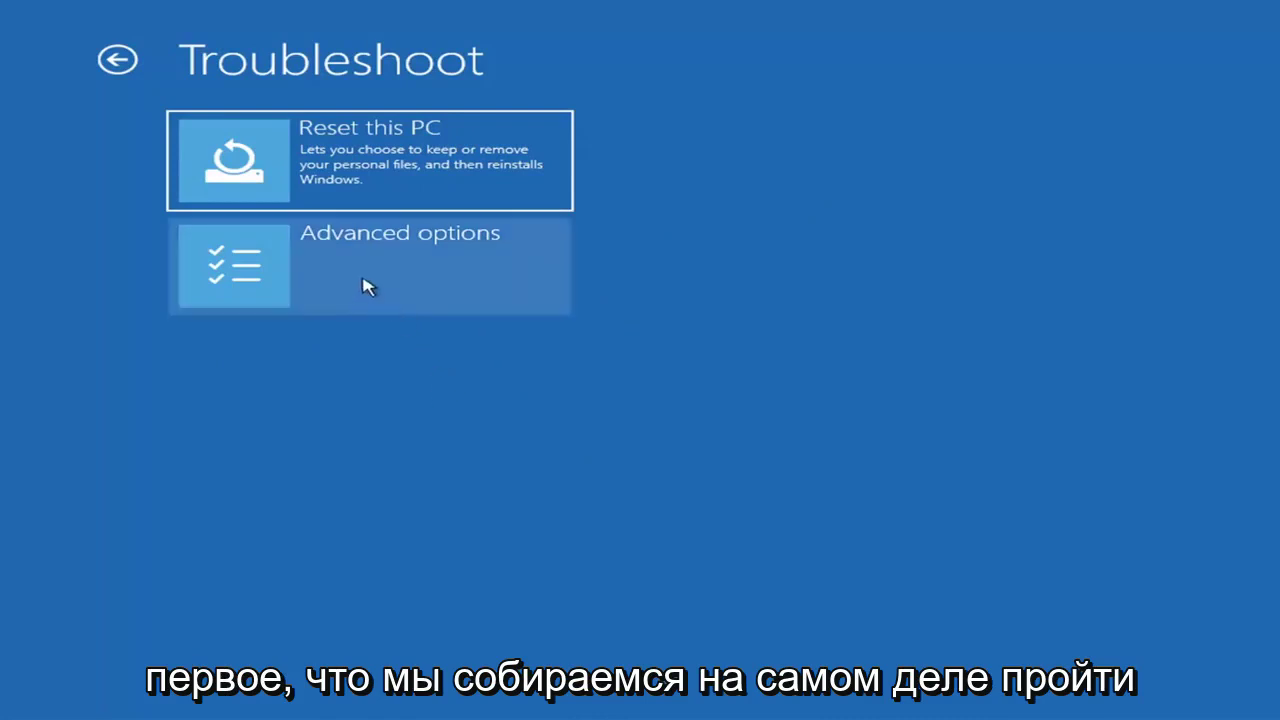
pyautogui.click(397, 268)
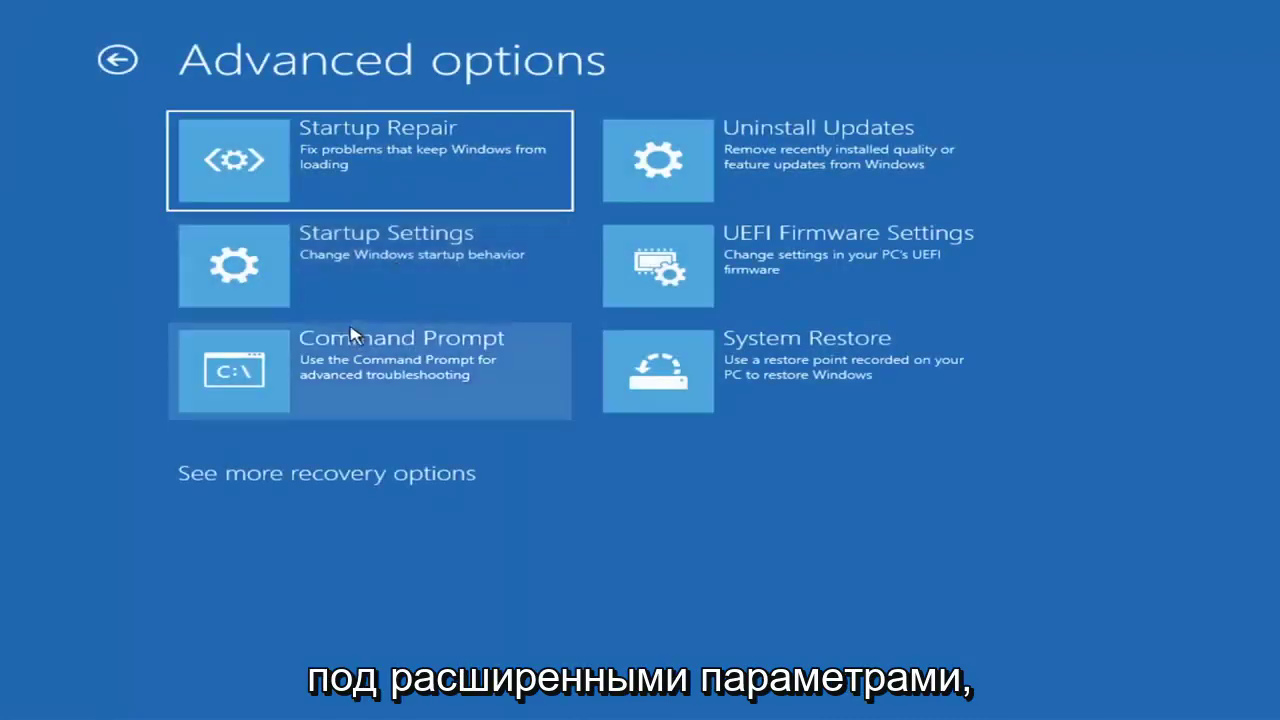
pyautogui.click(345, 172)
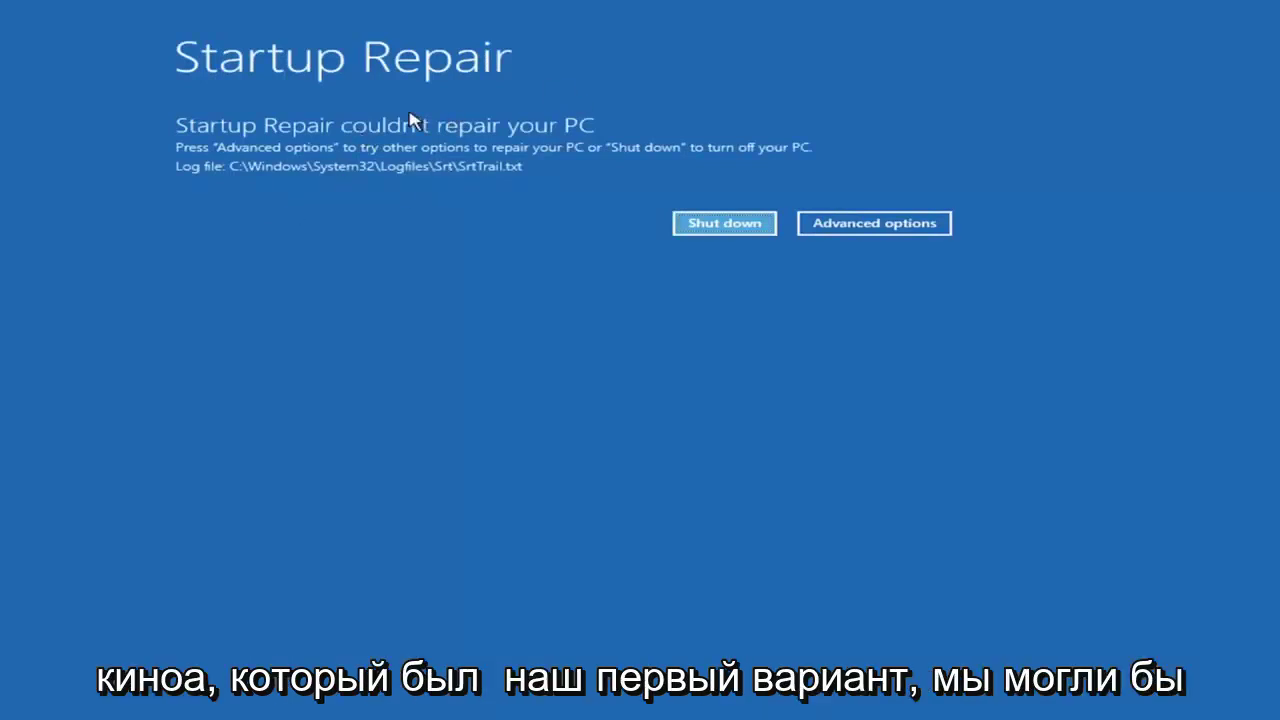
# Go back to the advanced troubleshooting options and view the Startup Settings and Uninstall Updates pages, returning to Advanced options after each
pyautogui.click(892, 225)
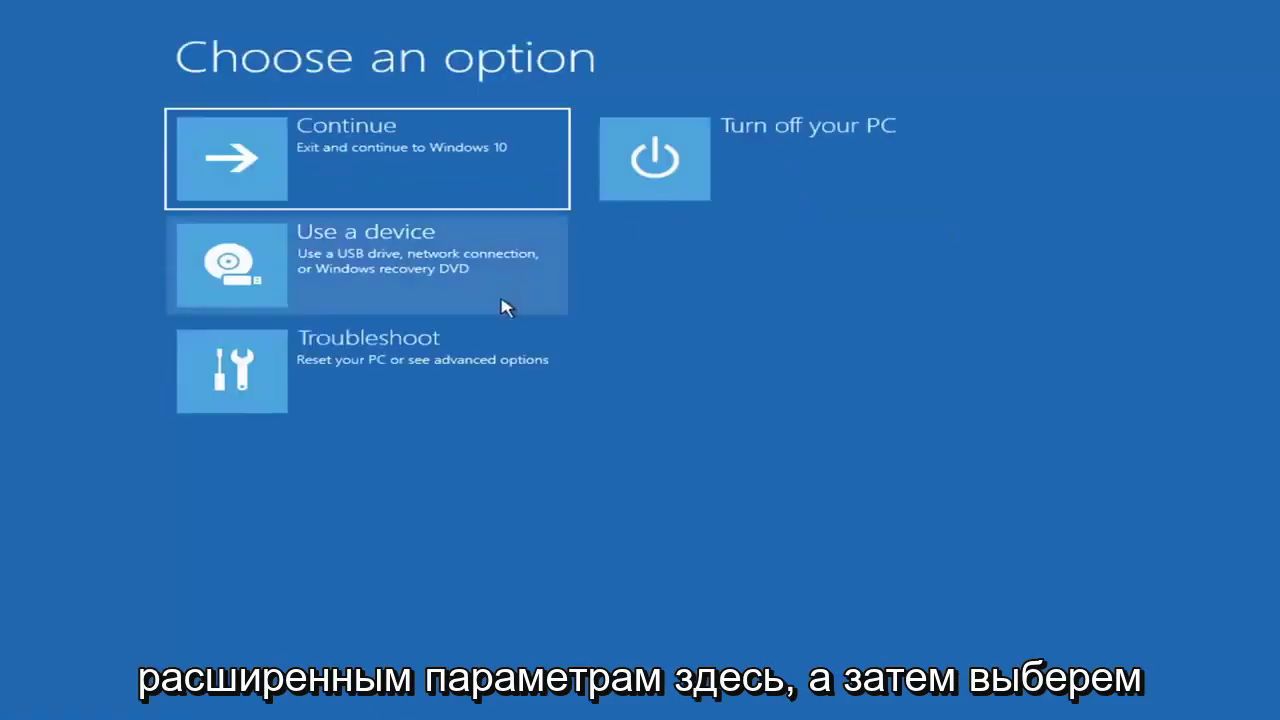
pyautogui.click(322, 385)
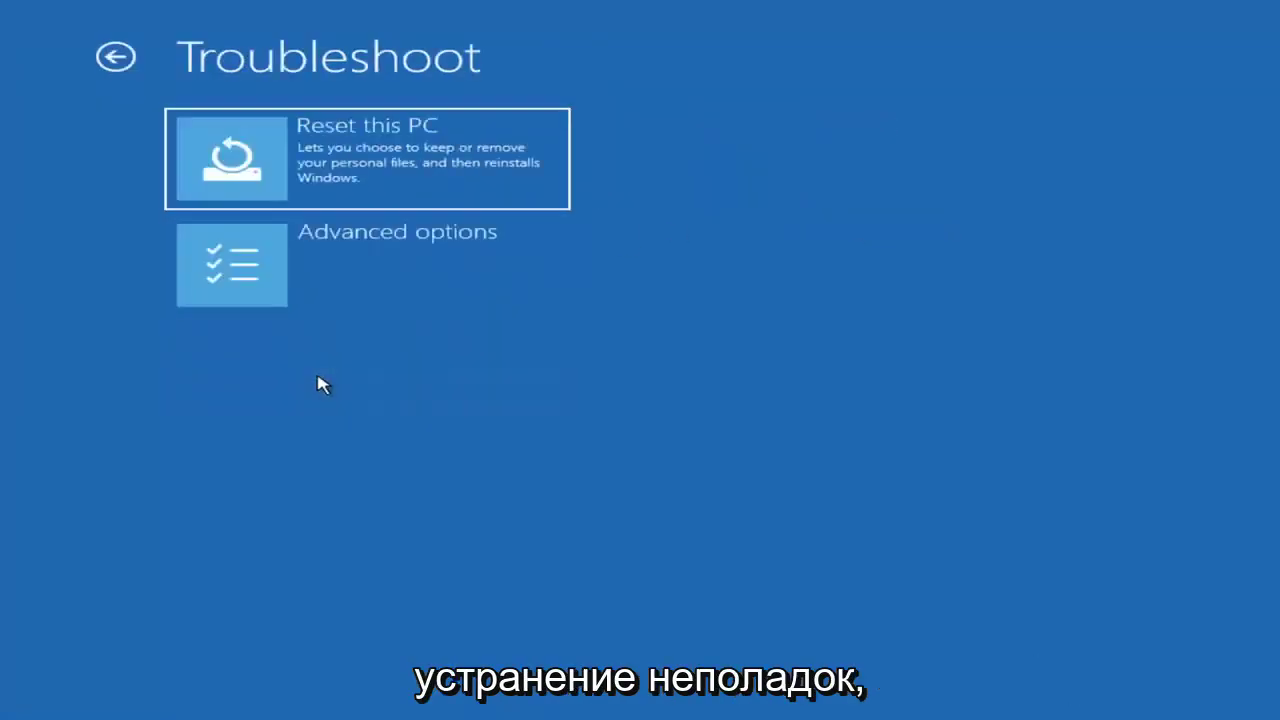
pyautogui.click(334, 280)
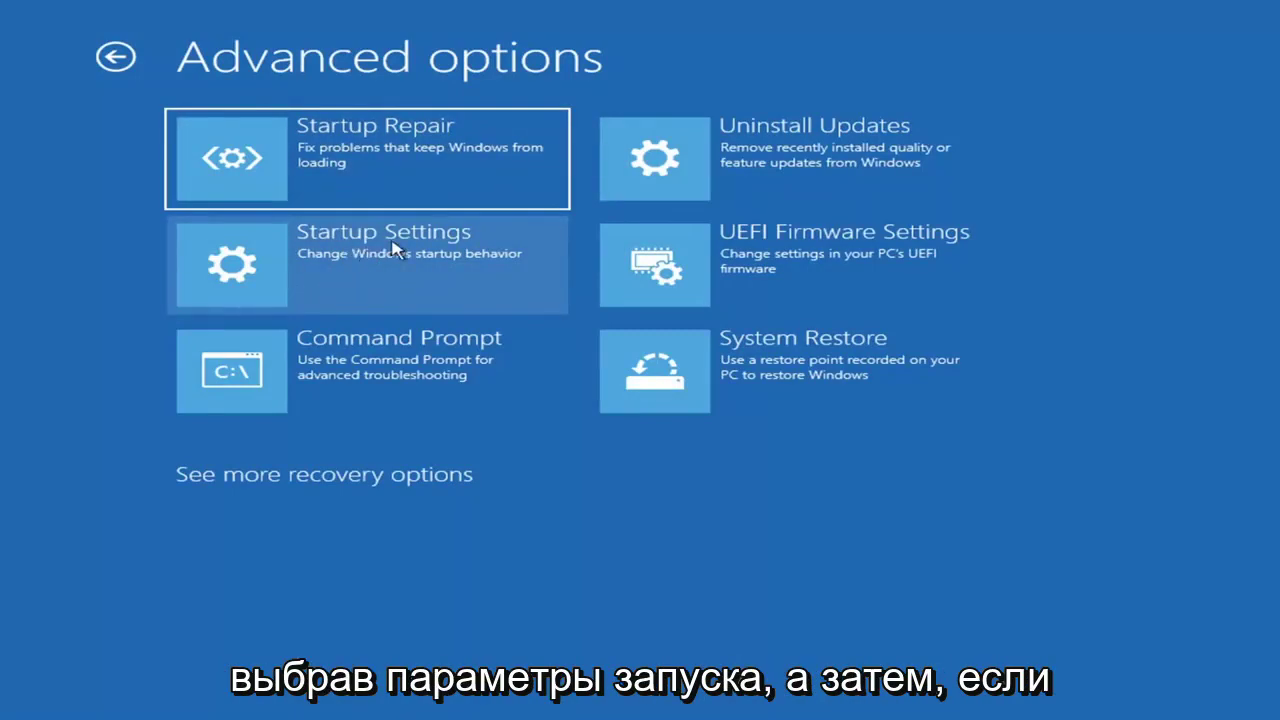
pyautogui.click(331, 266)
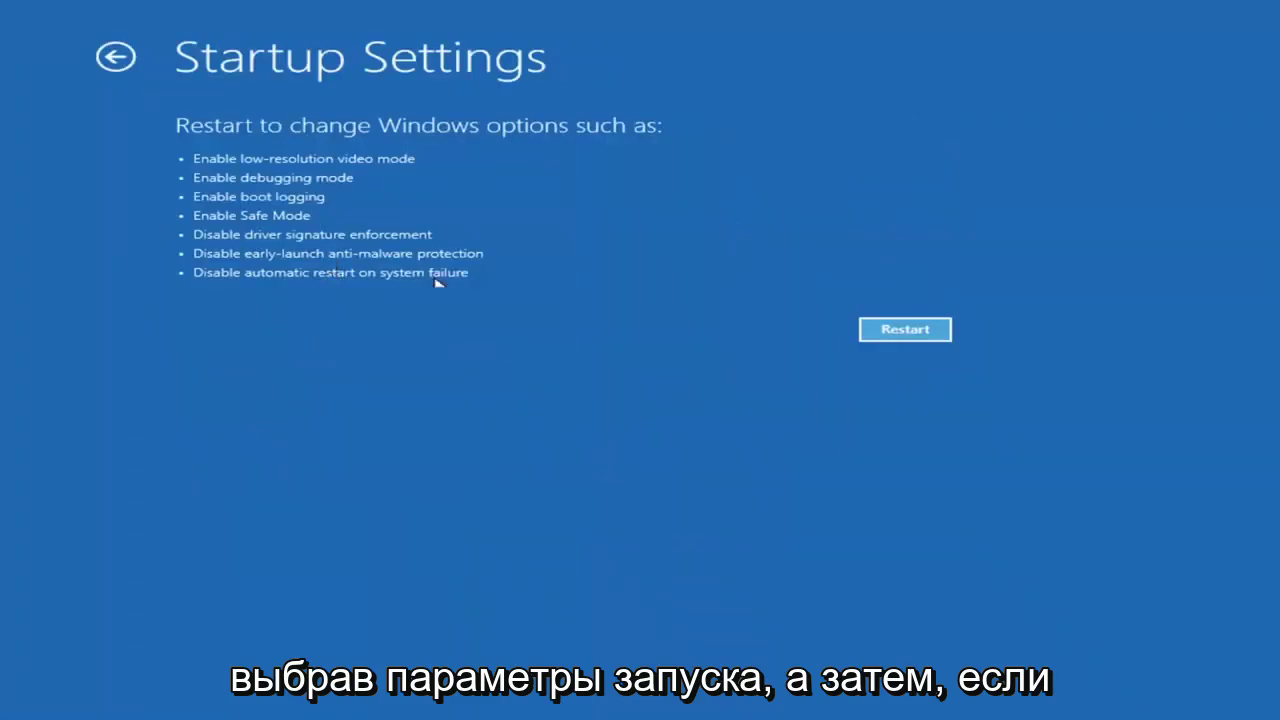
pyautogui.click(898, 343)
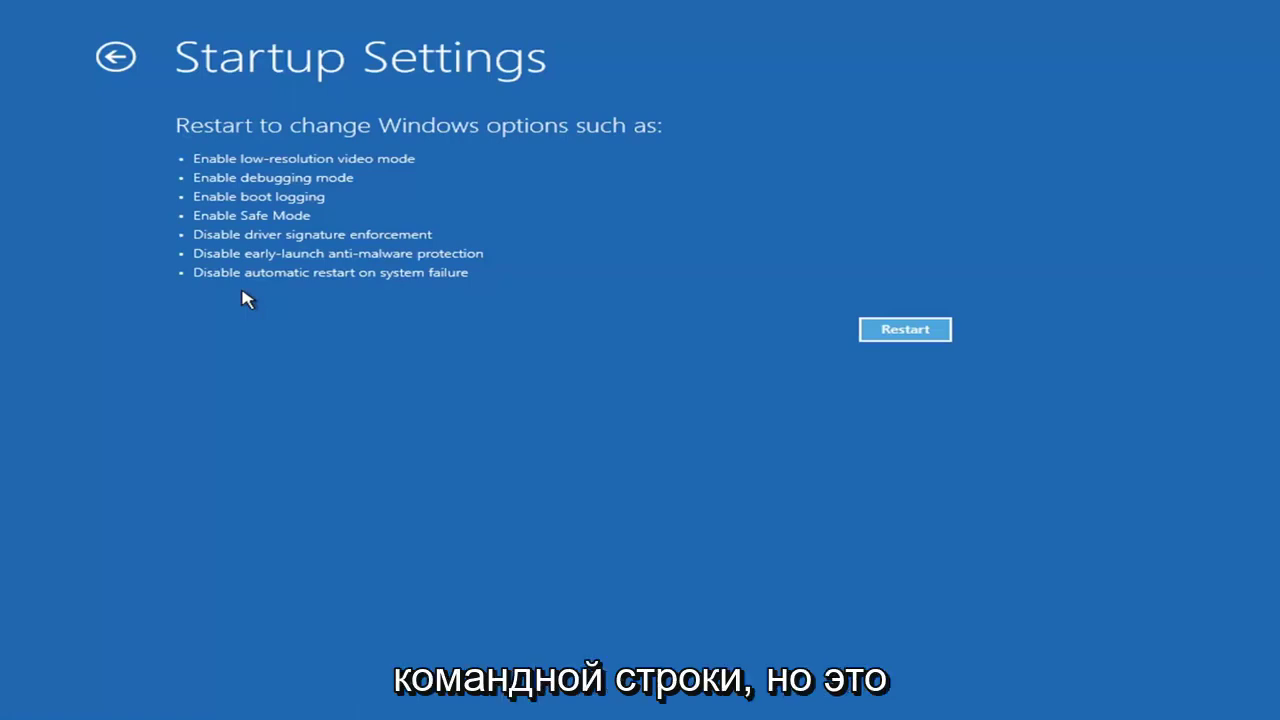
pyautogui.click(112, 58)
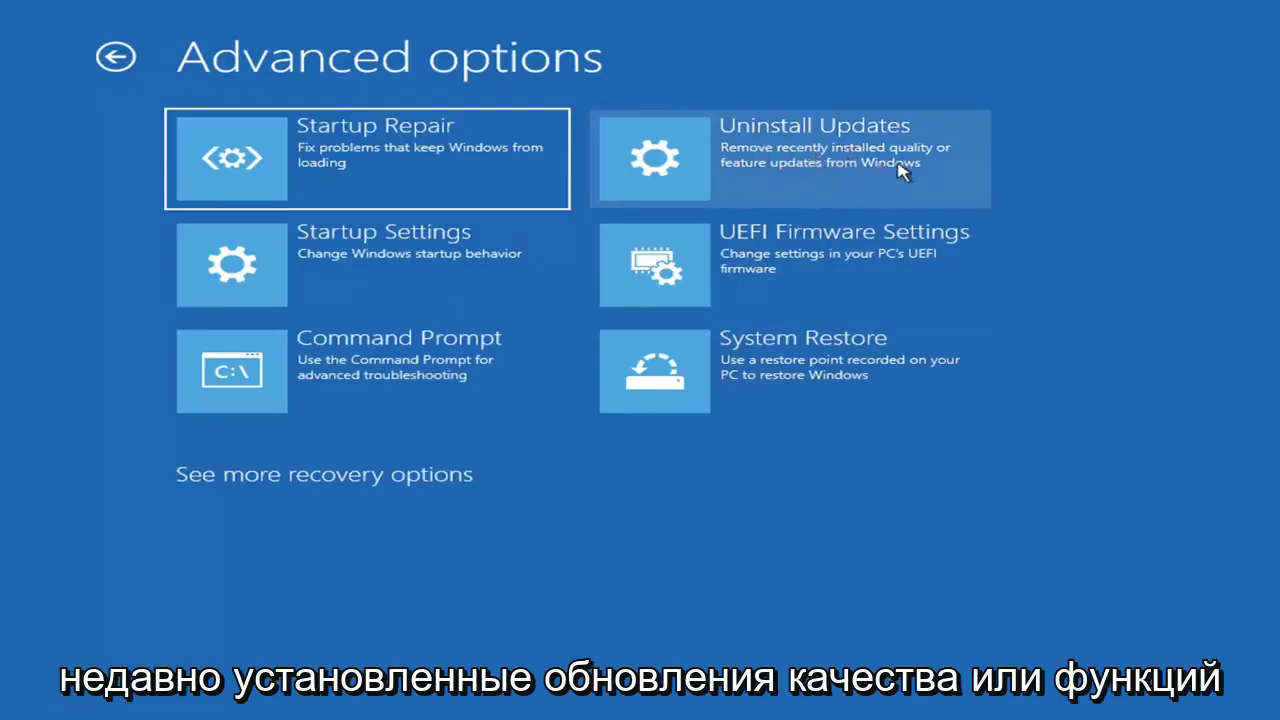
pyautogui.click(746, 163)
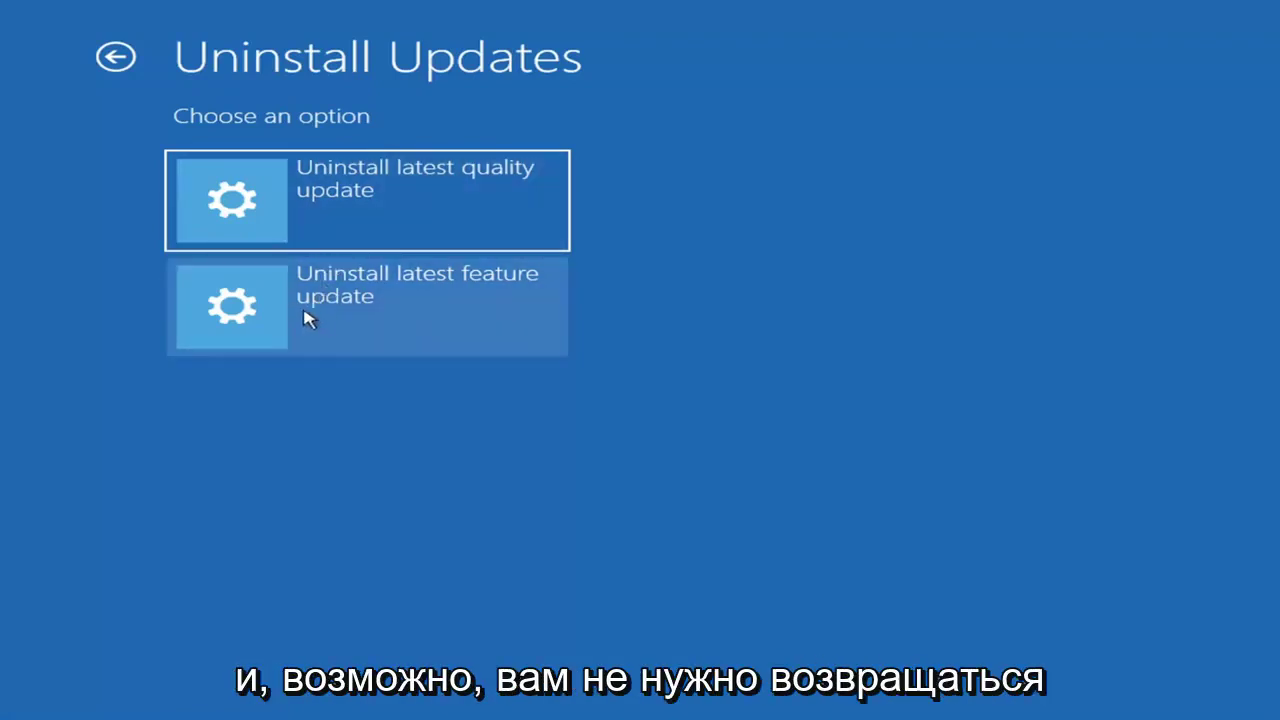
pyautogui.click(115, 56)
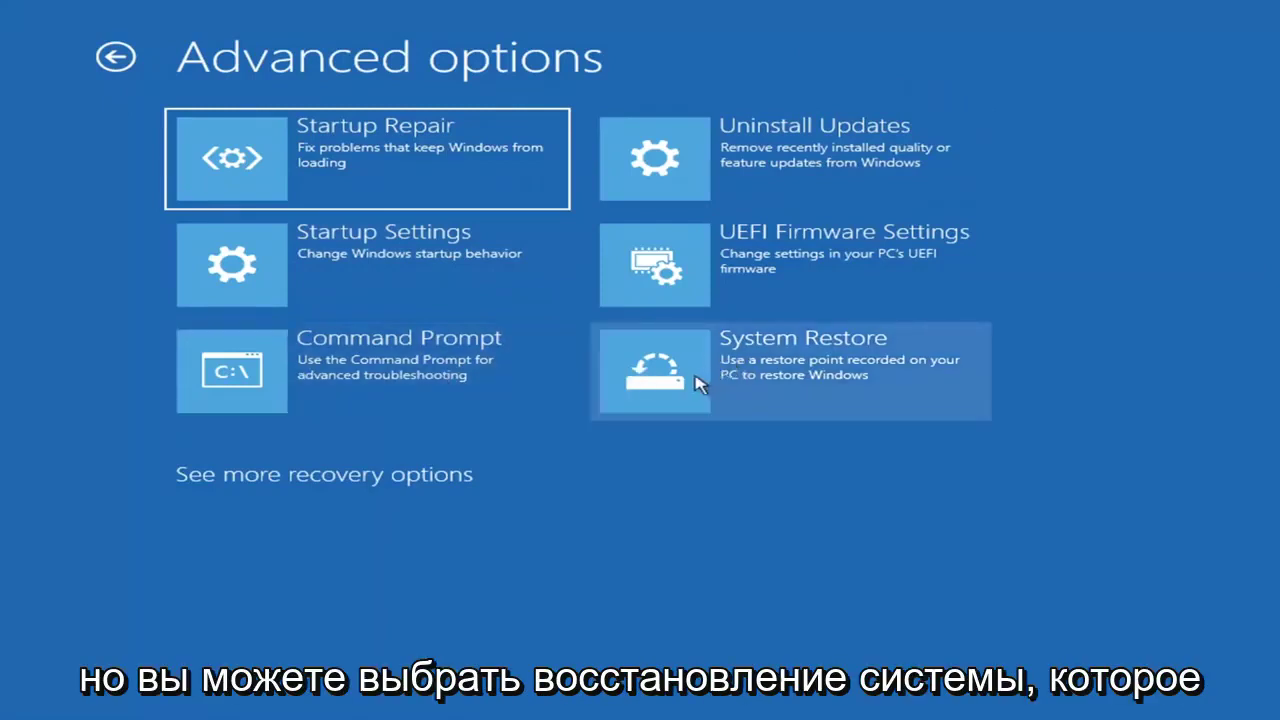
# Restore Windows to the "Before Updates" restore point from 7/9/2021 12:37:05 PM with System Restore and restart the computer
pyautogui.click(831, 390)
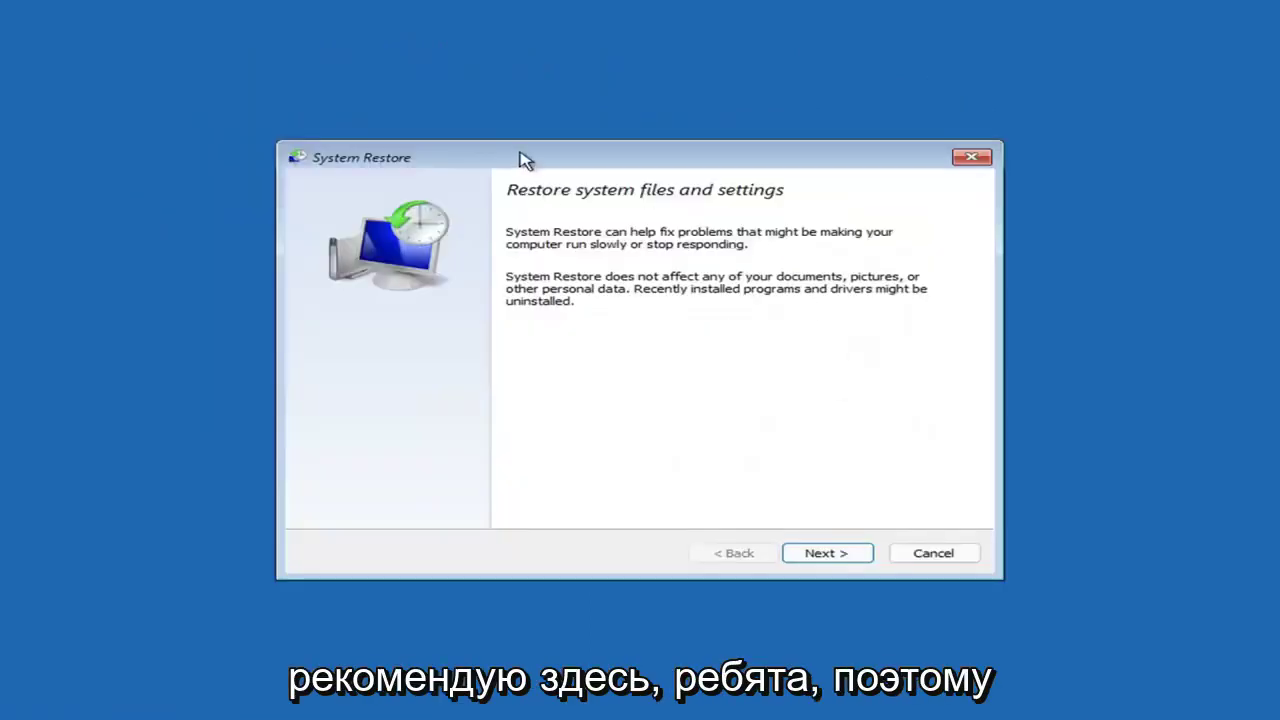
pyautogui.click(818, 553)
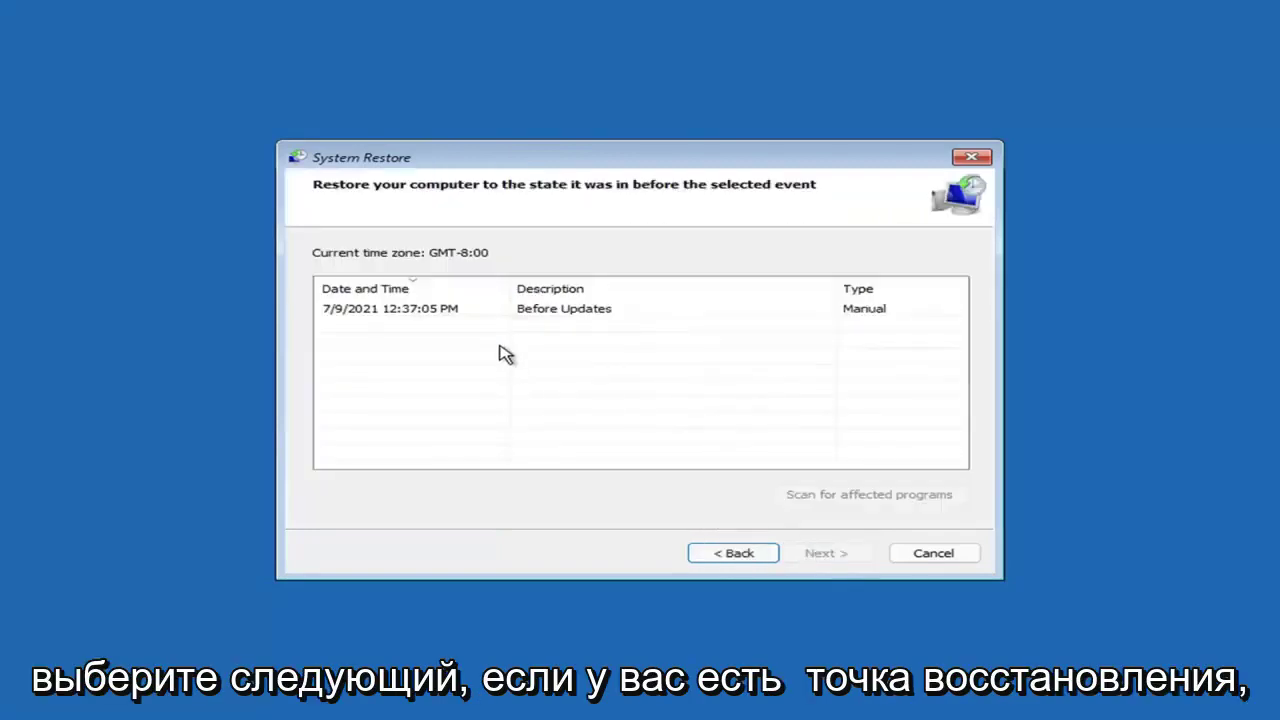
pyautogui.click(394, 314)
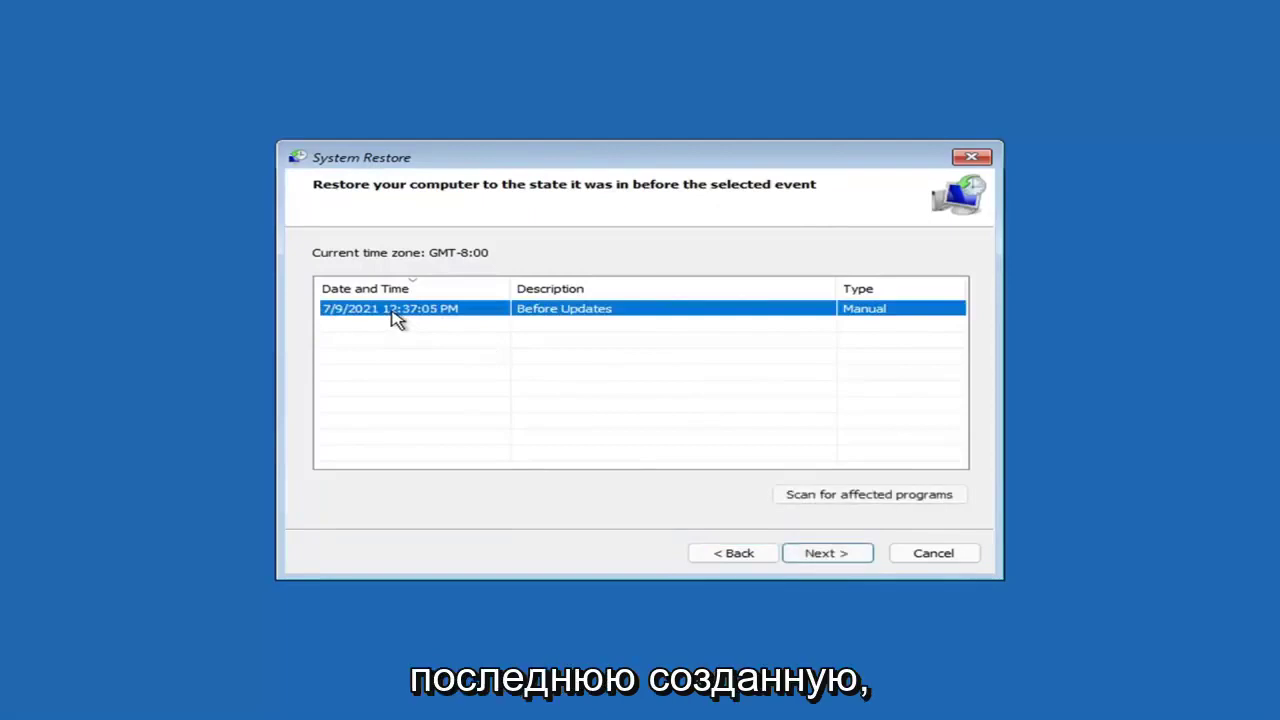
pyautogui.click(840, 556)
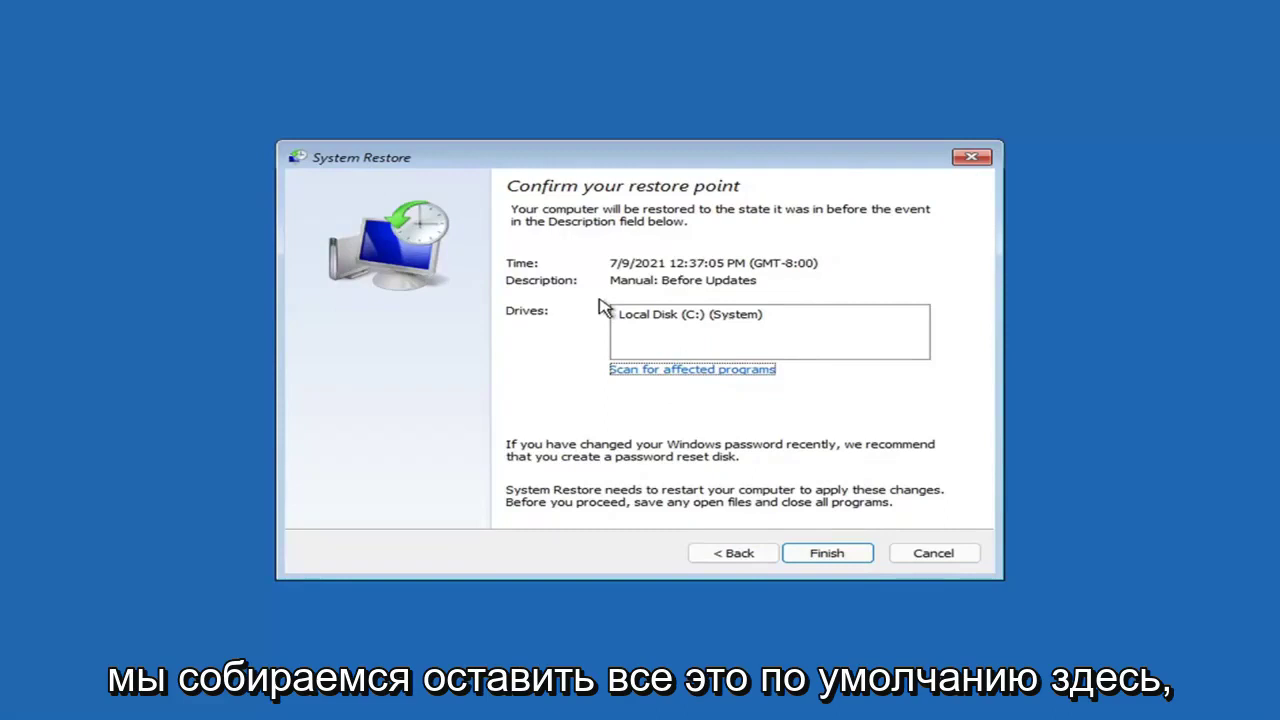
pyautogui.click(826, 557)
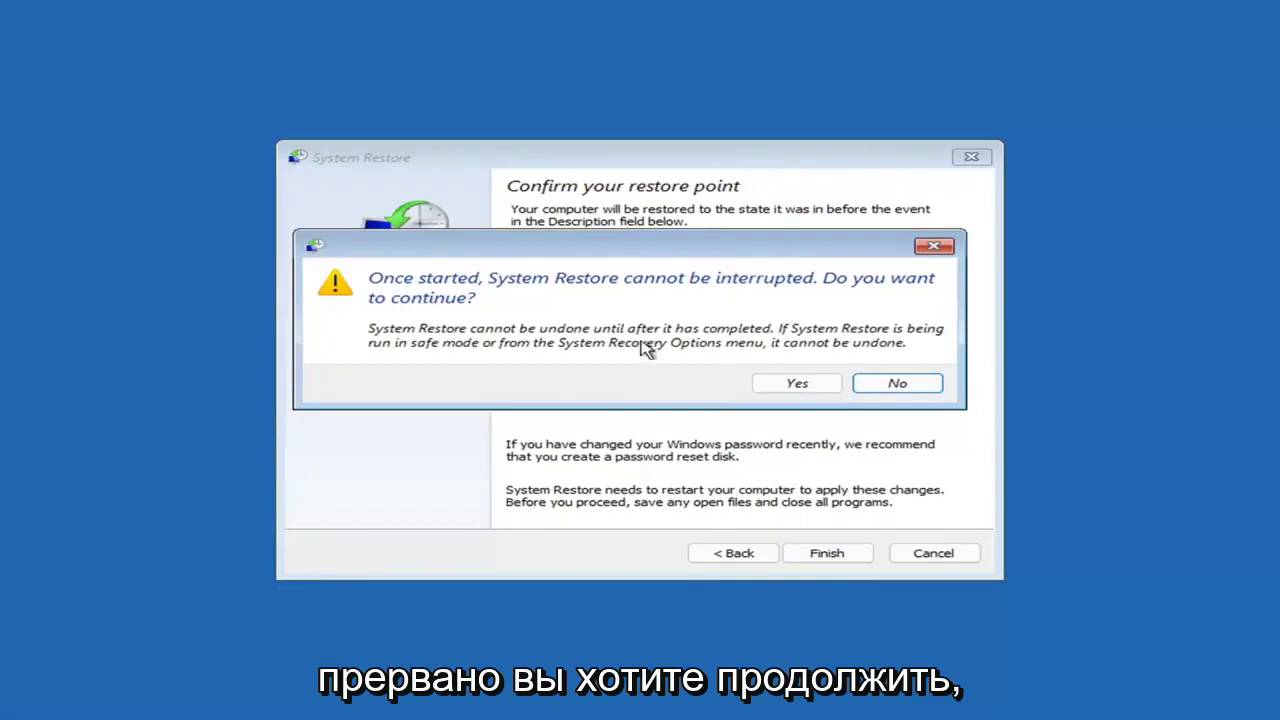
pyautogui.click(801, 389)
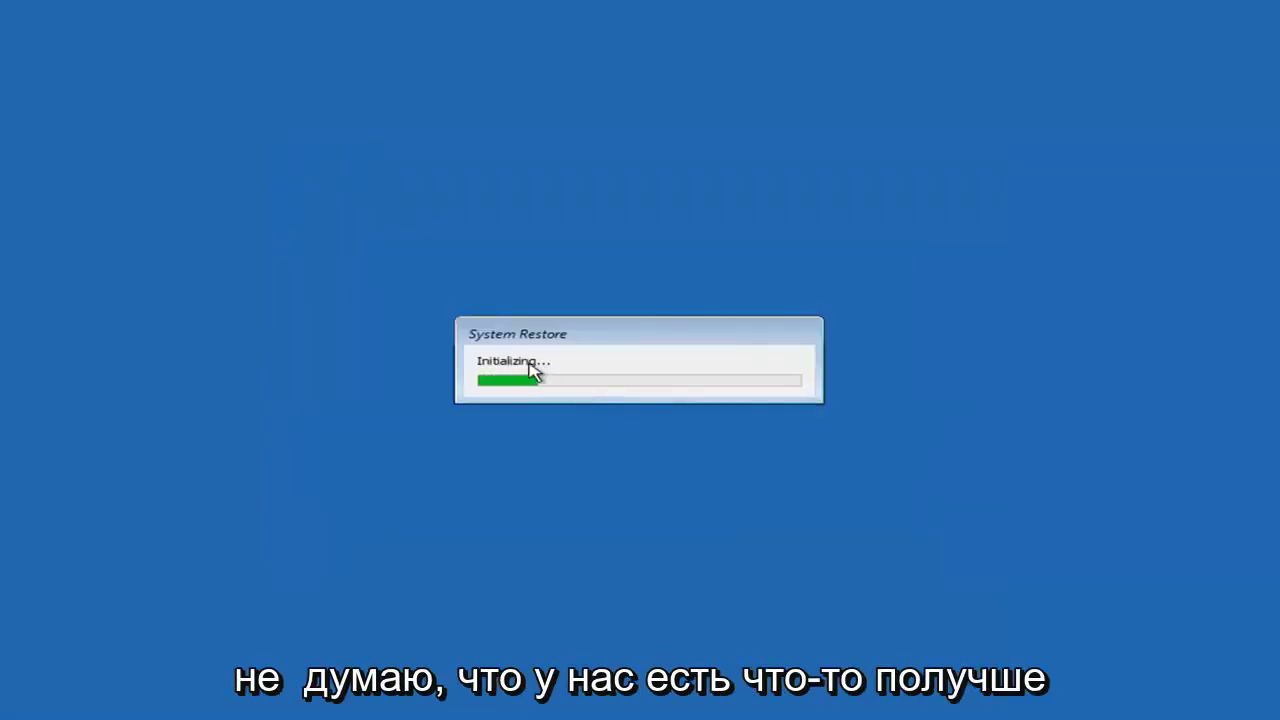
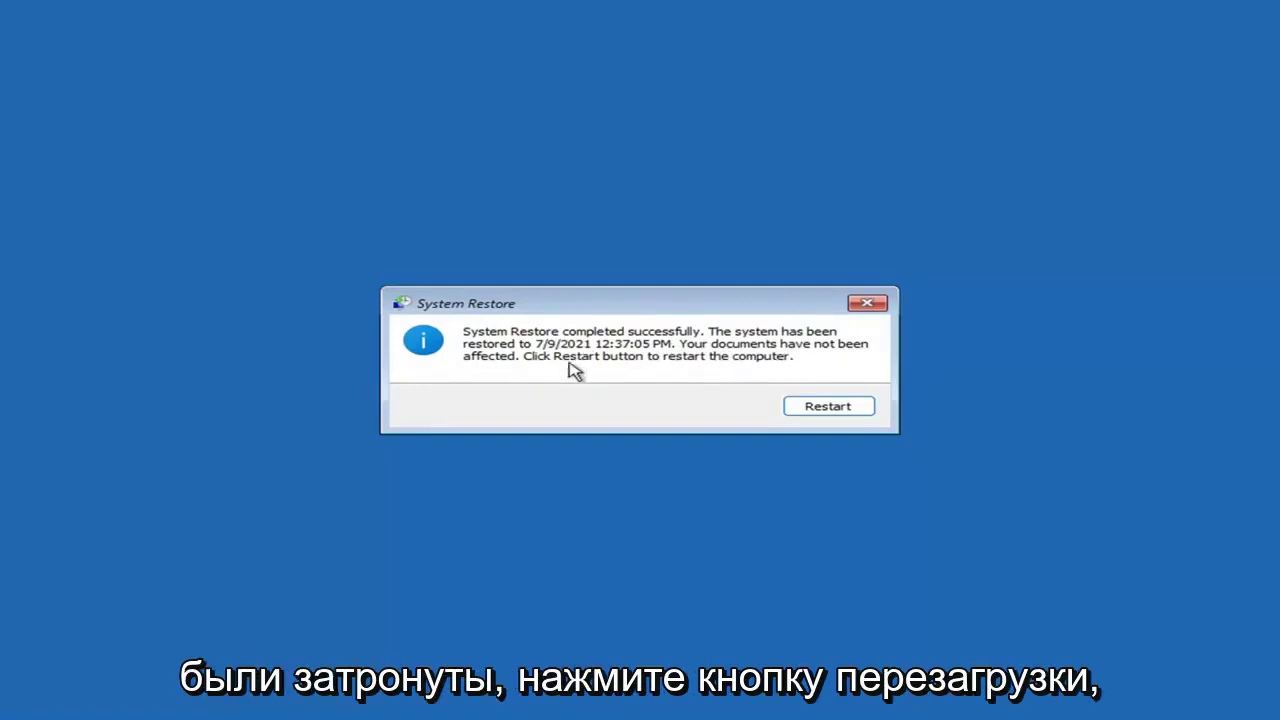
pyautogui.click(820, 408)
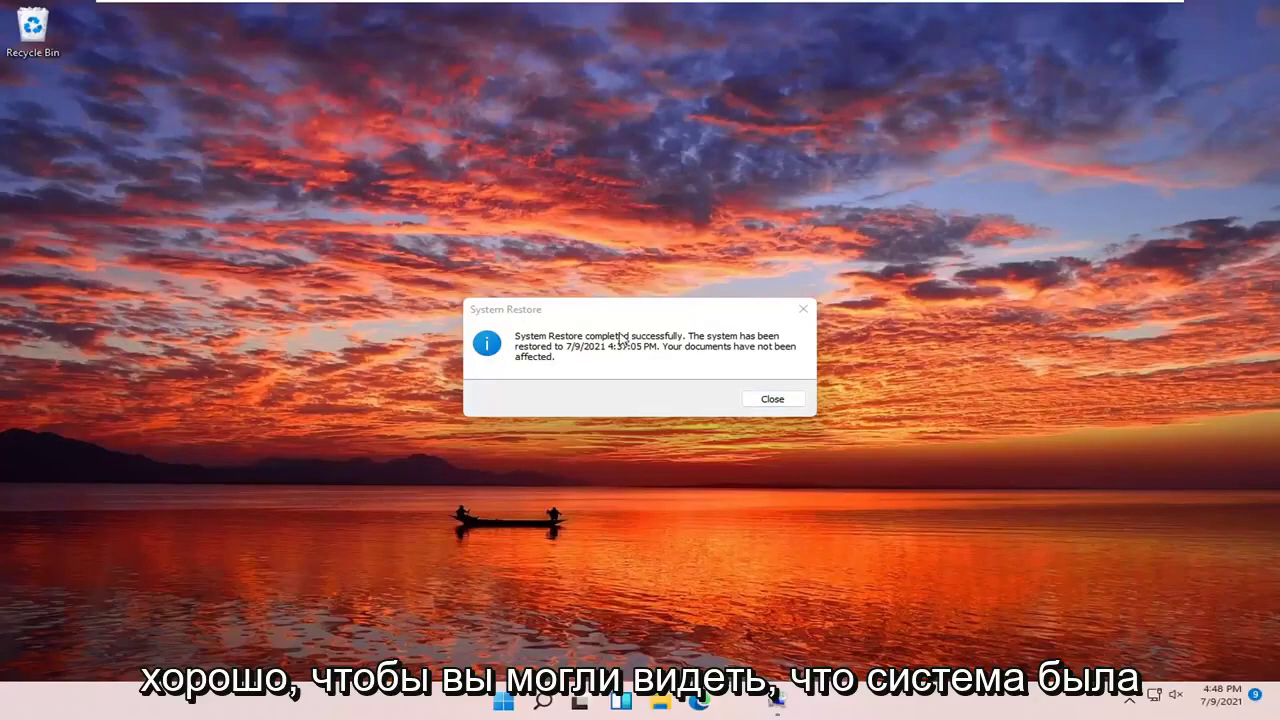
pyautogui.click(803, 310)
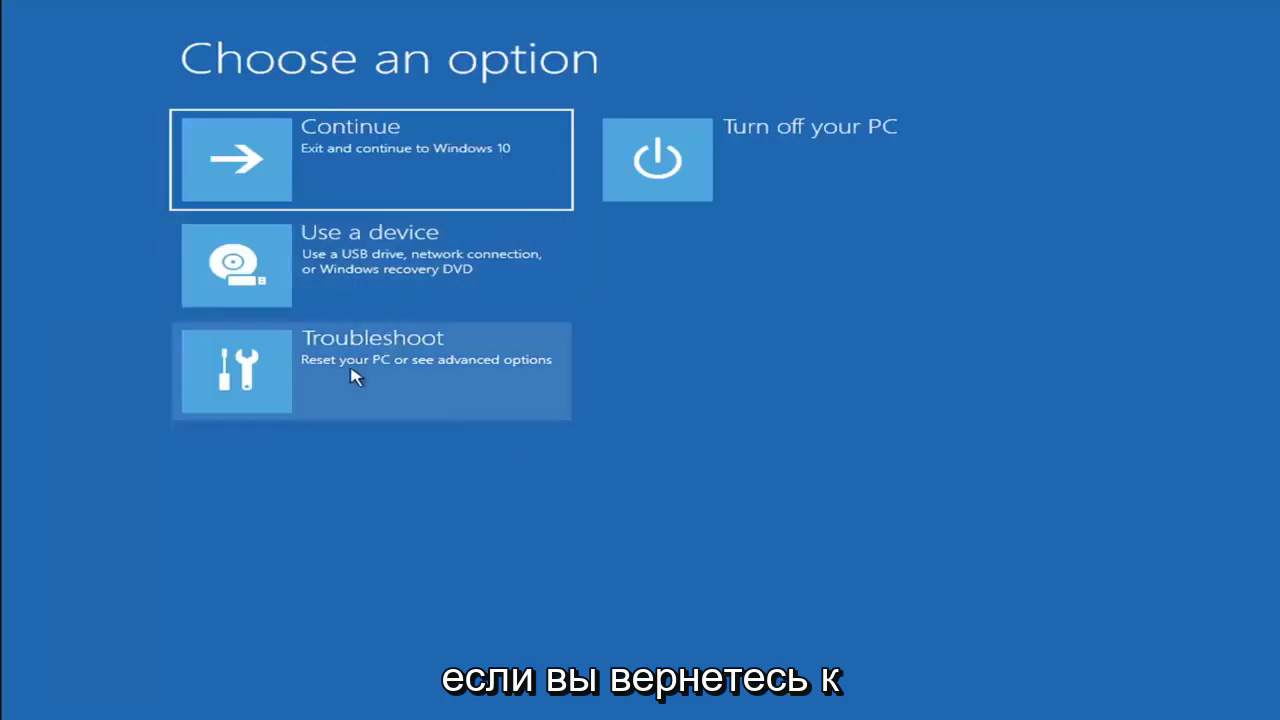
# View the file-keeping and removal choices of Reset this PC, and return to the main recovery options without choosing one
pyautogui.click(374, 380)
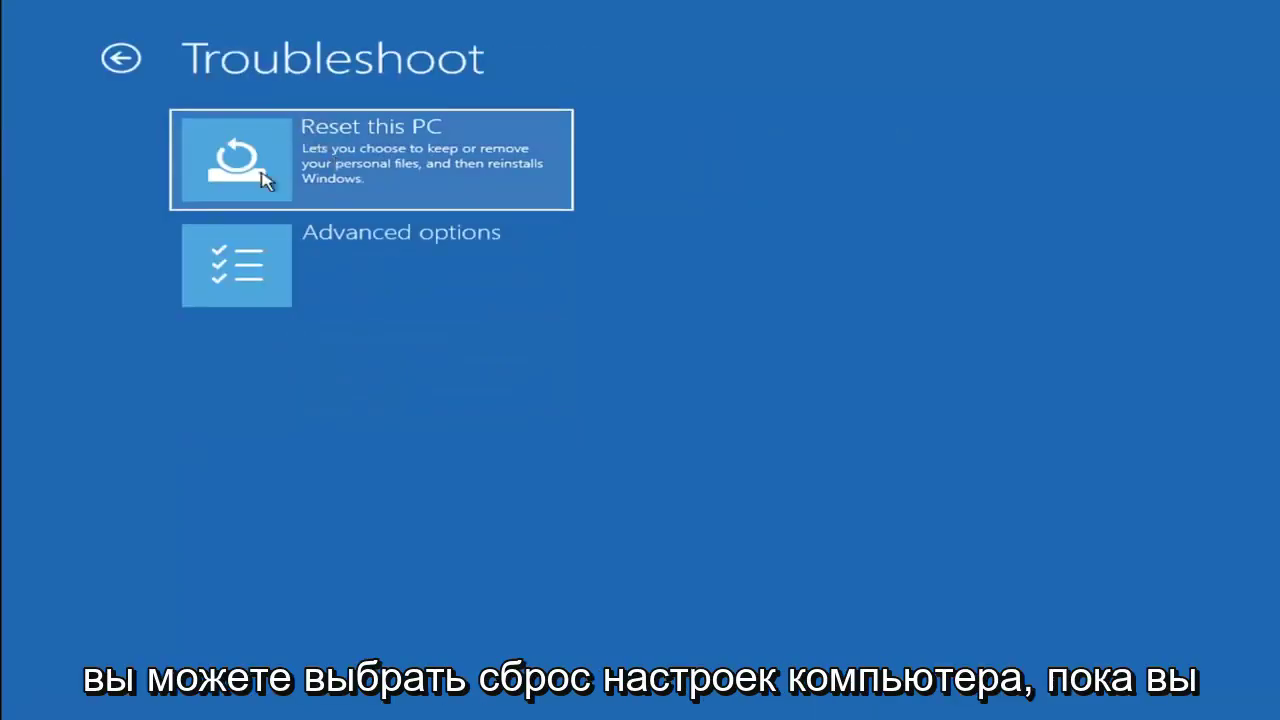
pyautogui.click(421, 178)
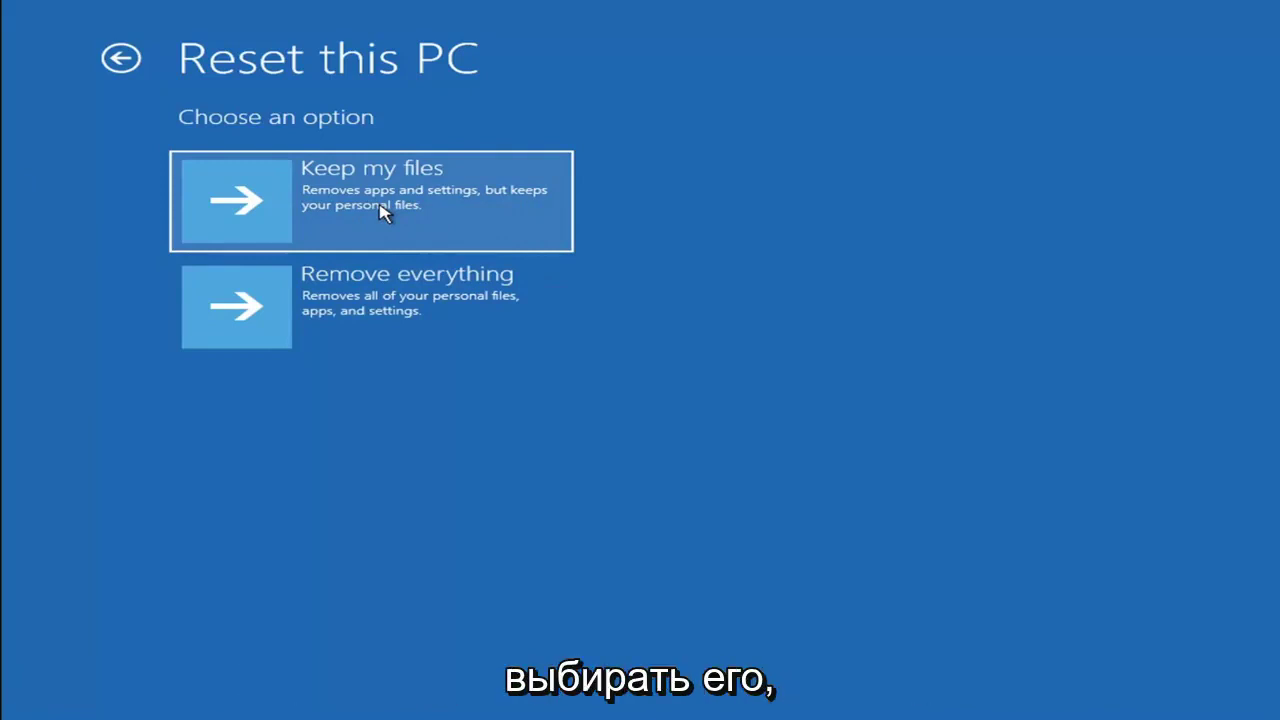
pyautogui.click(130, 61)
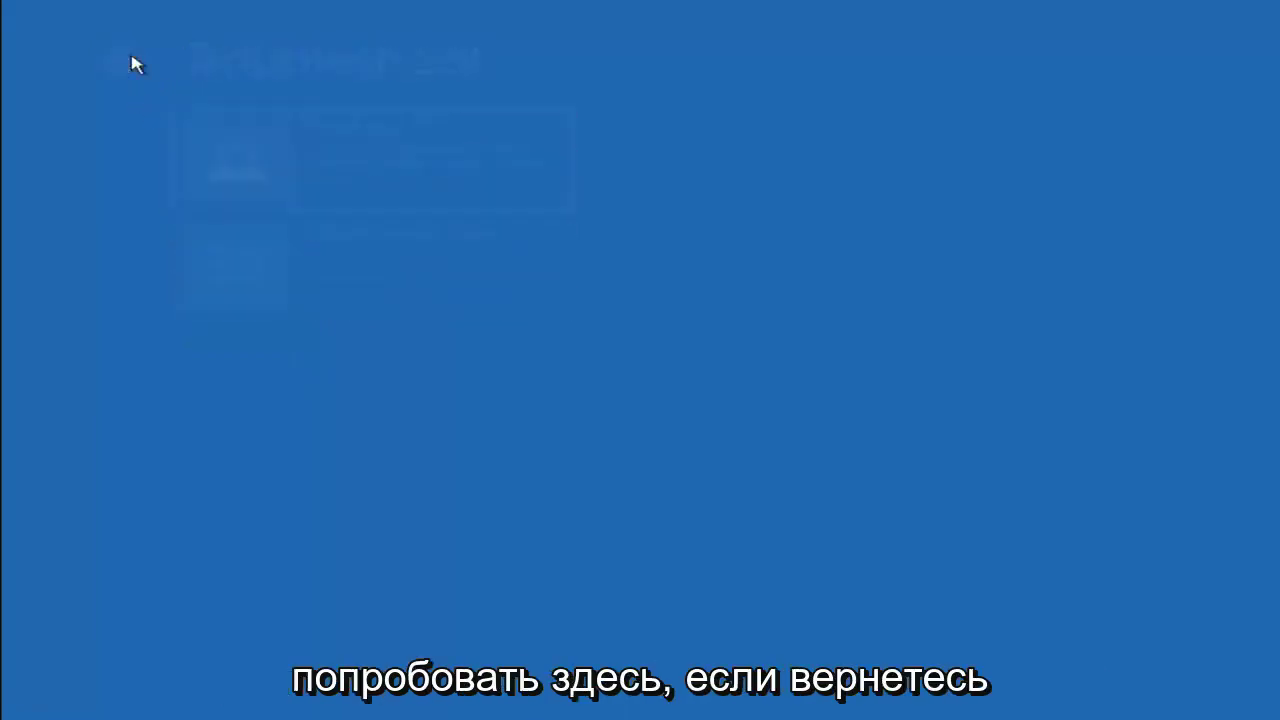
pyautogui.click(130, 61)
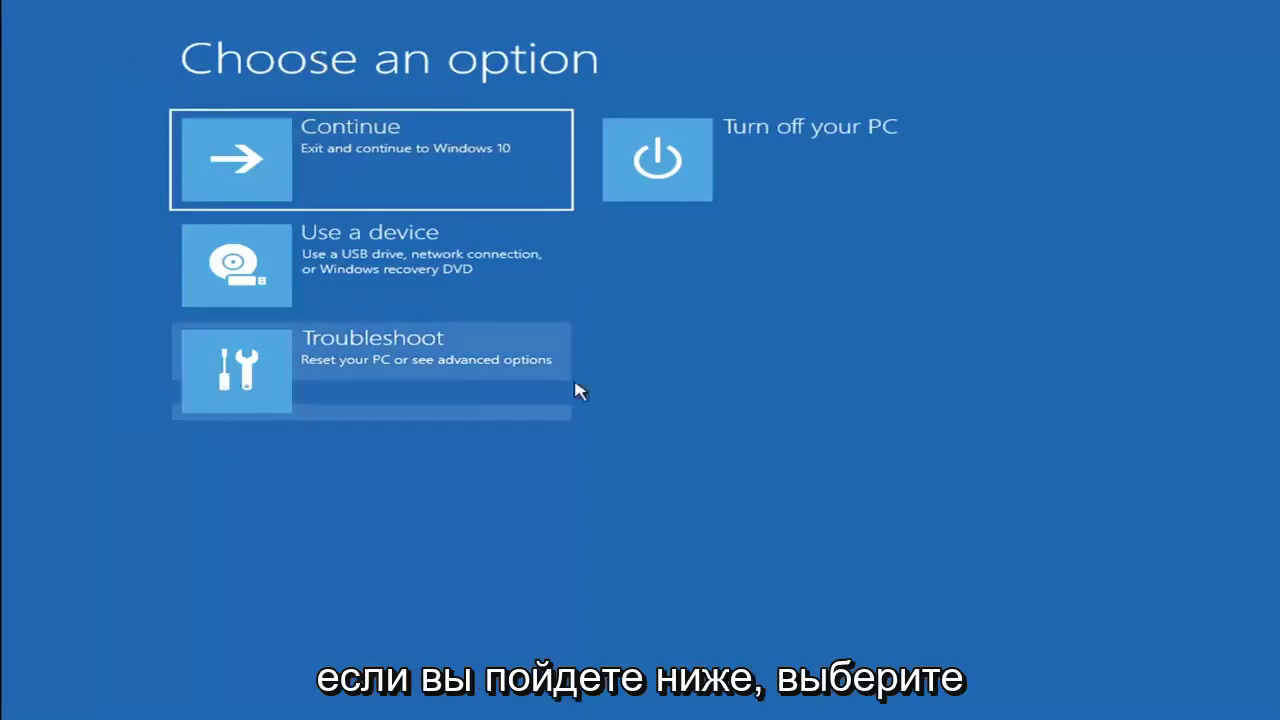
# Open Command Prompt from the advanced troubleshooting options, switch to drive C: and list its contents with dir
pyautogui.click(389, 377)
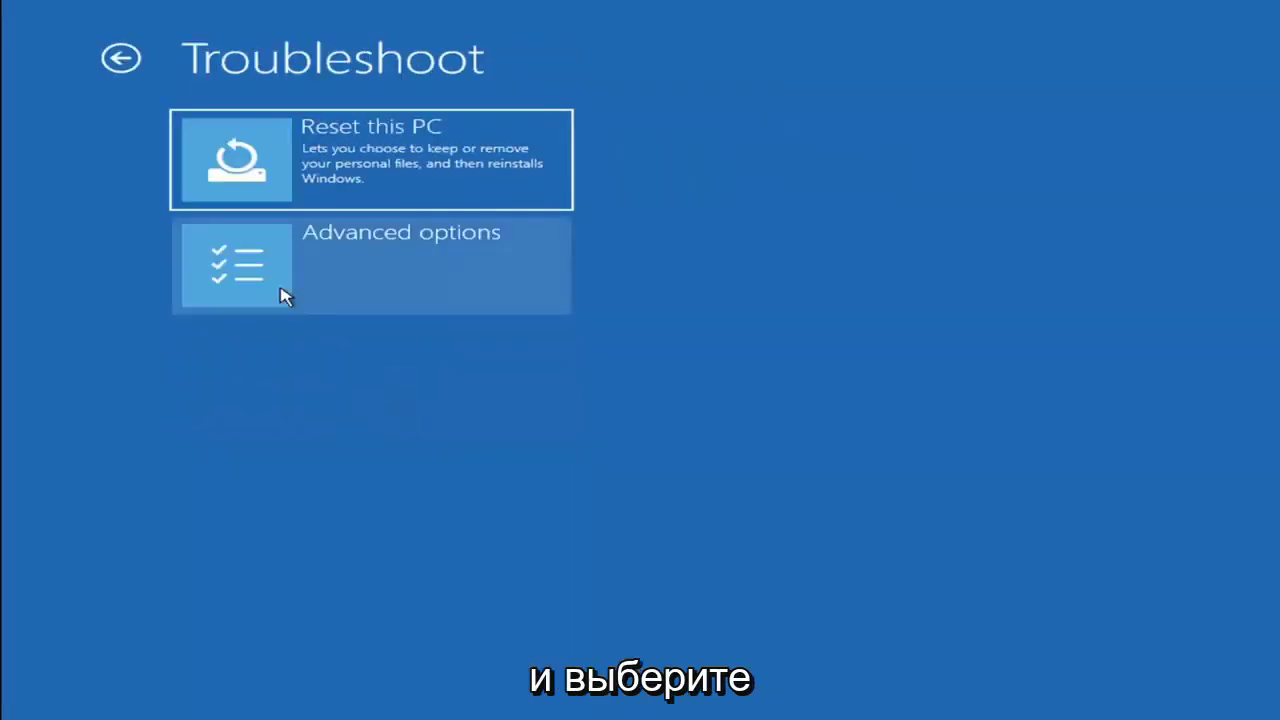
pyautogui.click(386, 277)
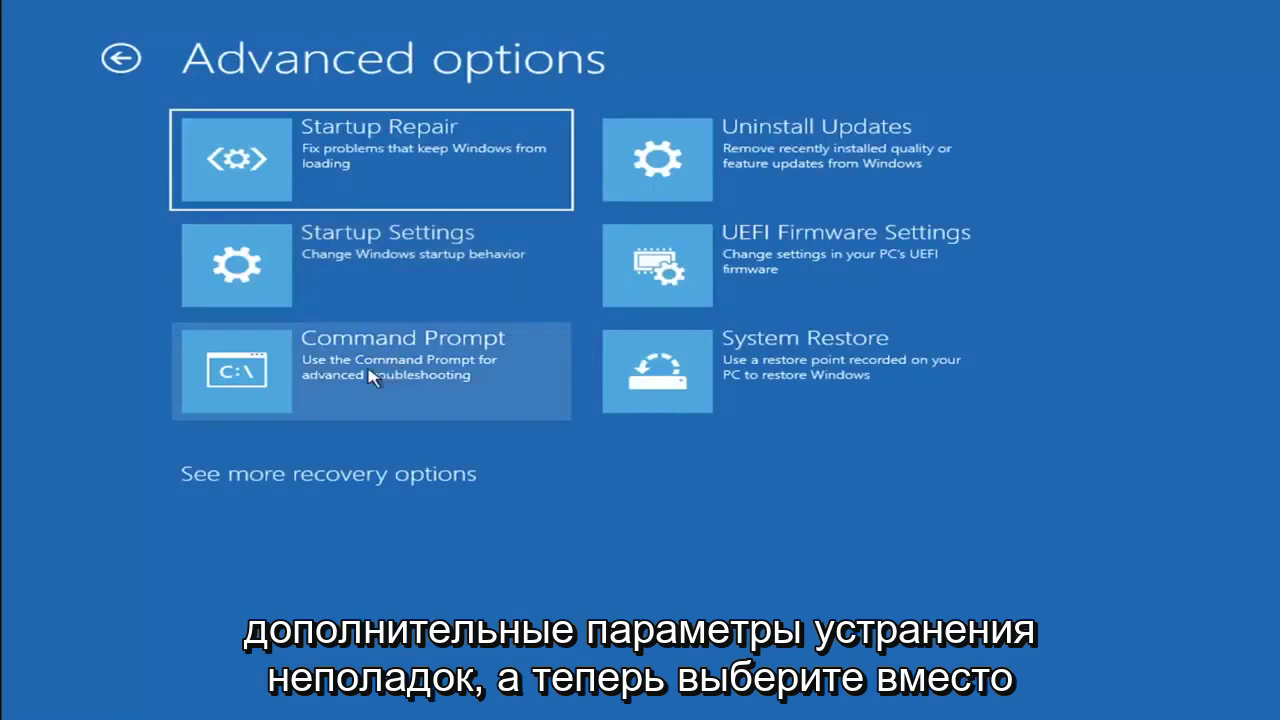
pyautogui.click(374, 374)
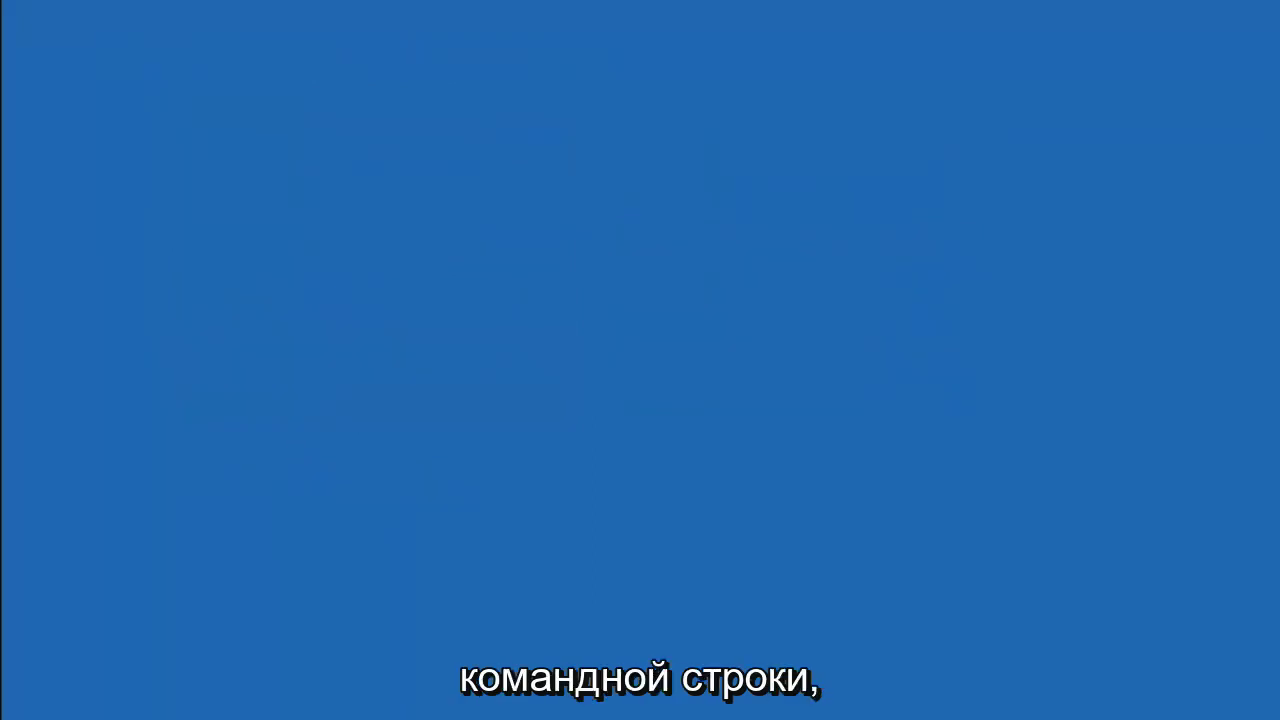
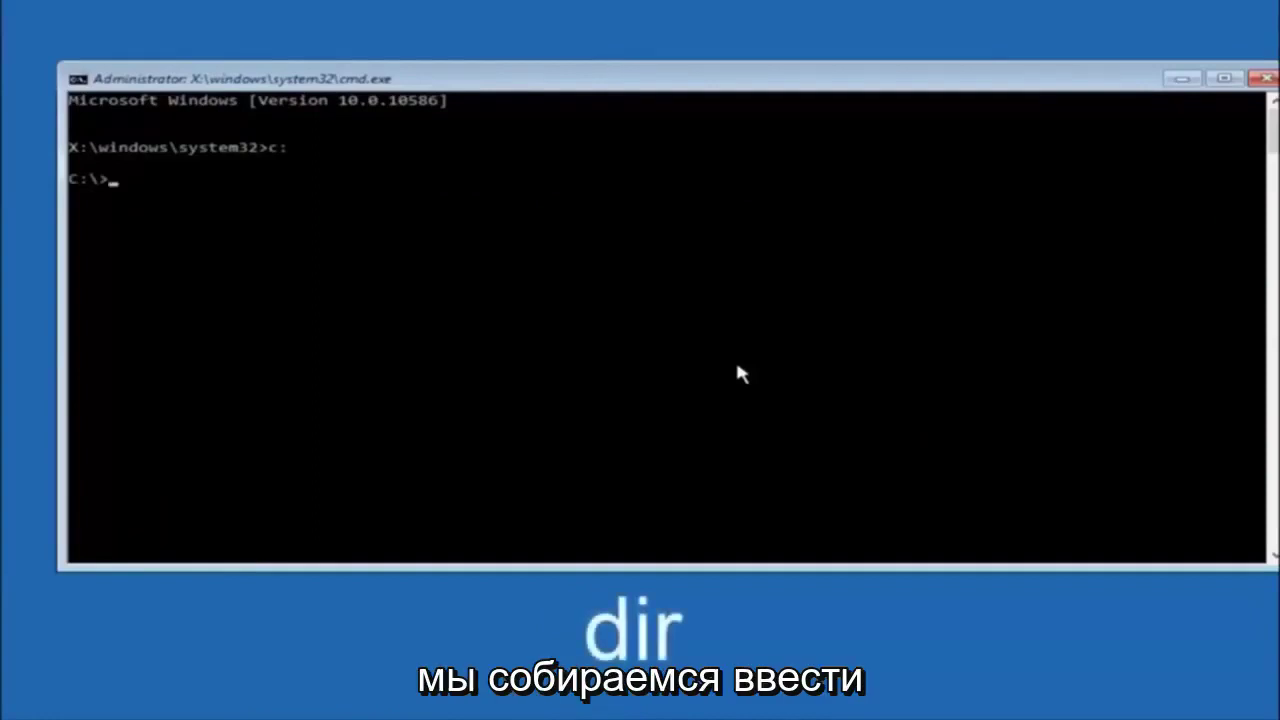
pyautogui.write('dir')
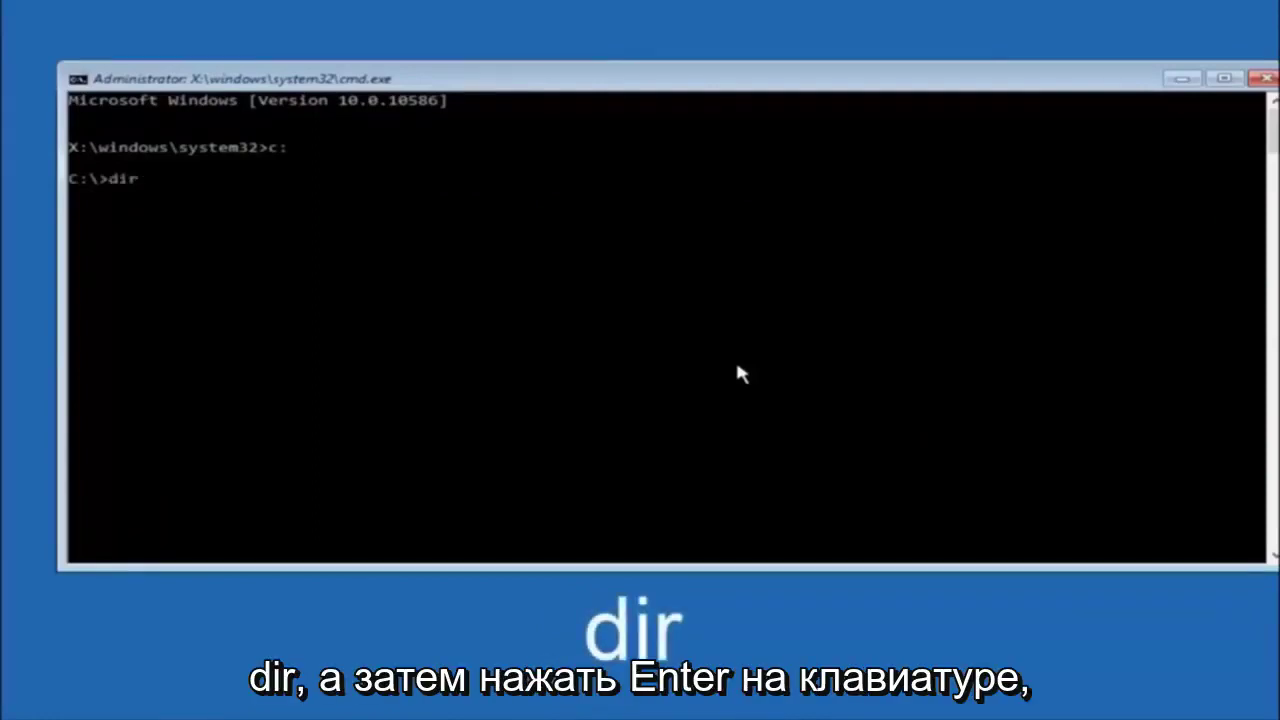
pyautogui.press('Return')
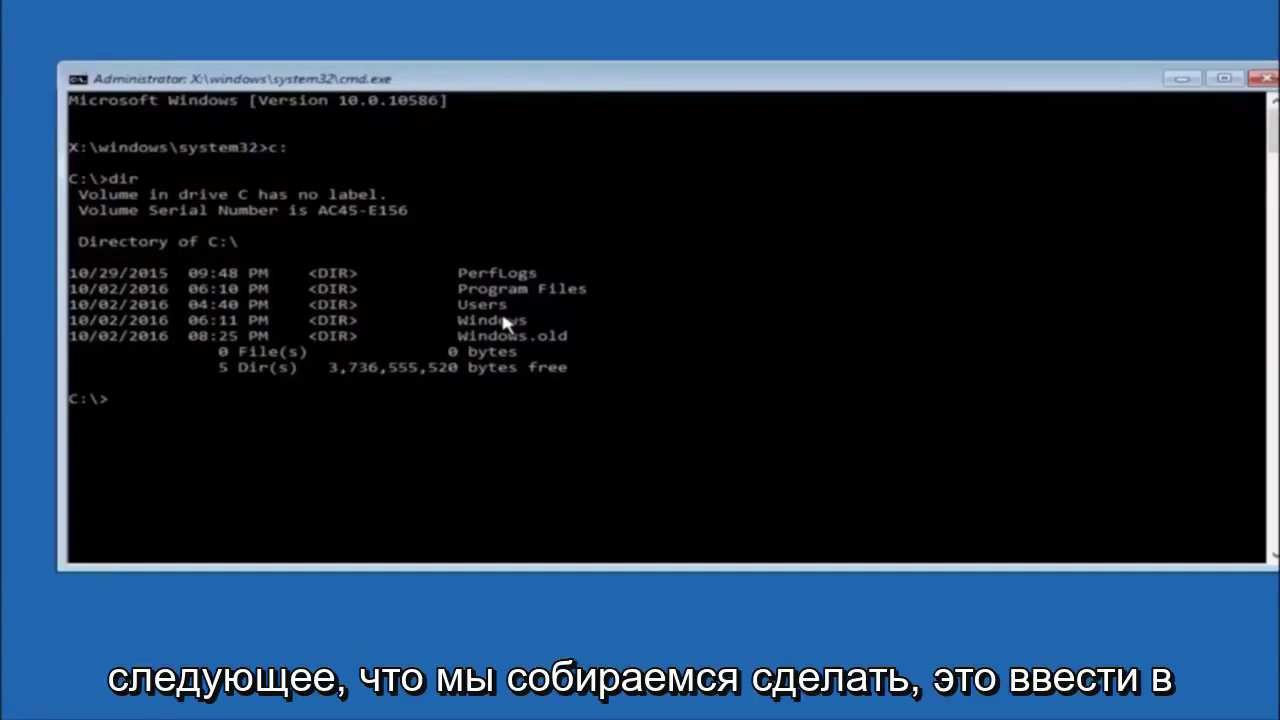
# Change the directory to \windows\system32\config and create a folder named backup there
pyautogui.write('cd \\windows\\system32\\config')
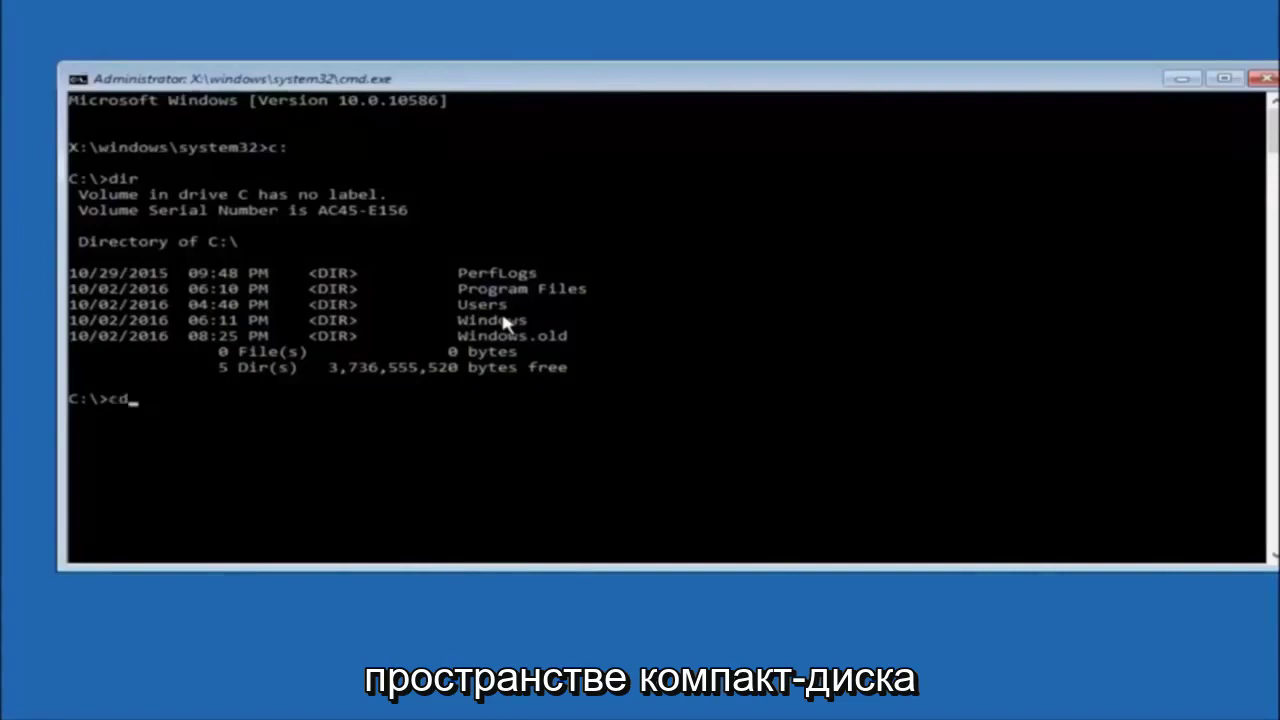
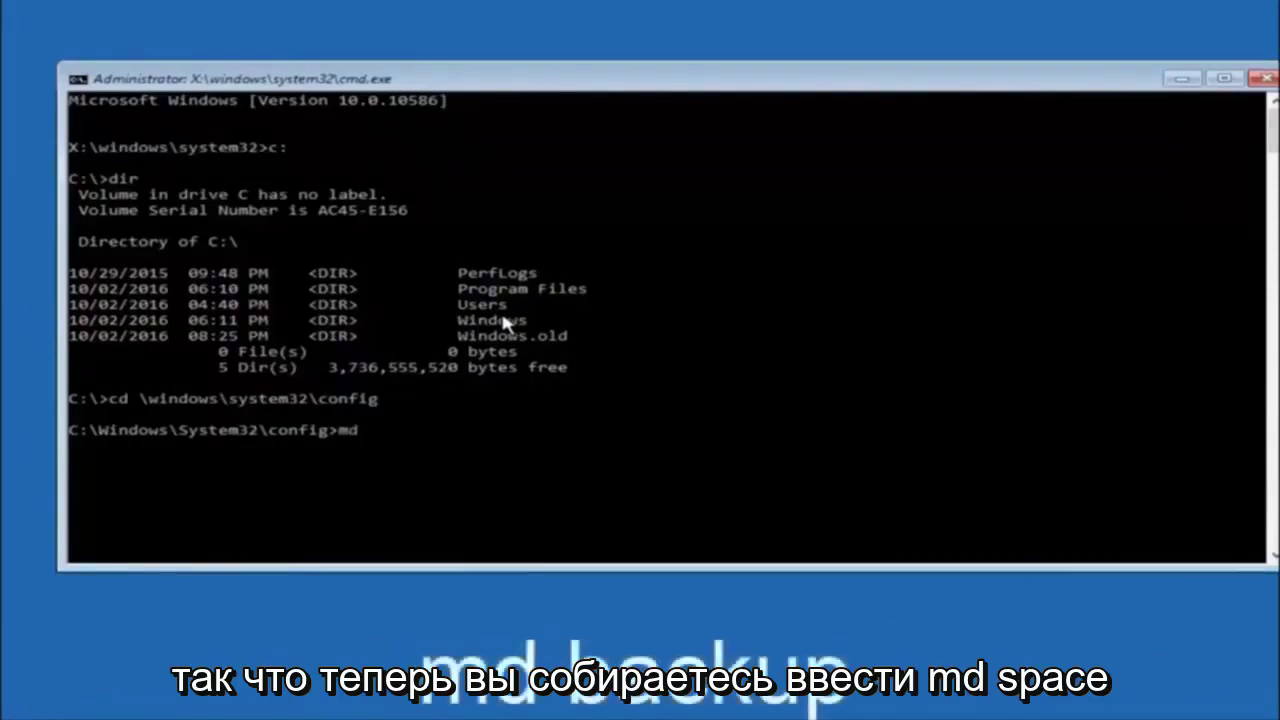
pyautogui.write('backup')
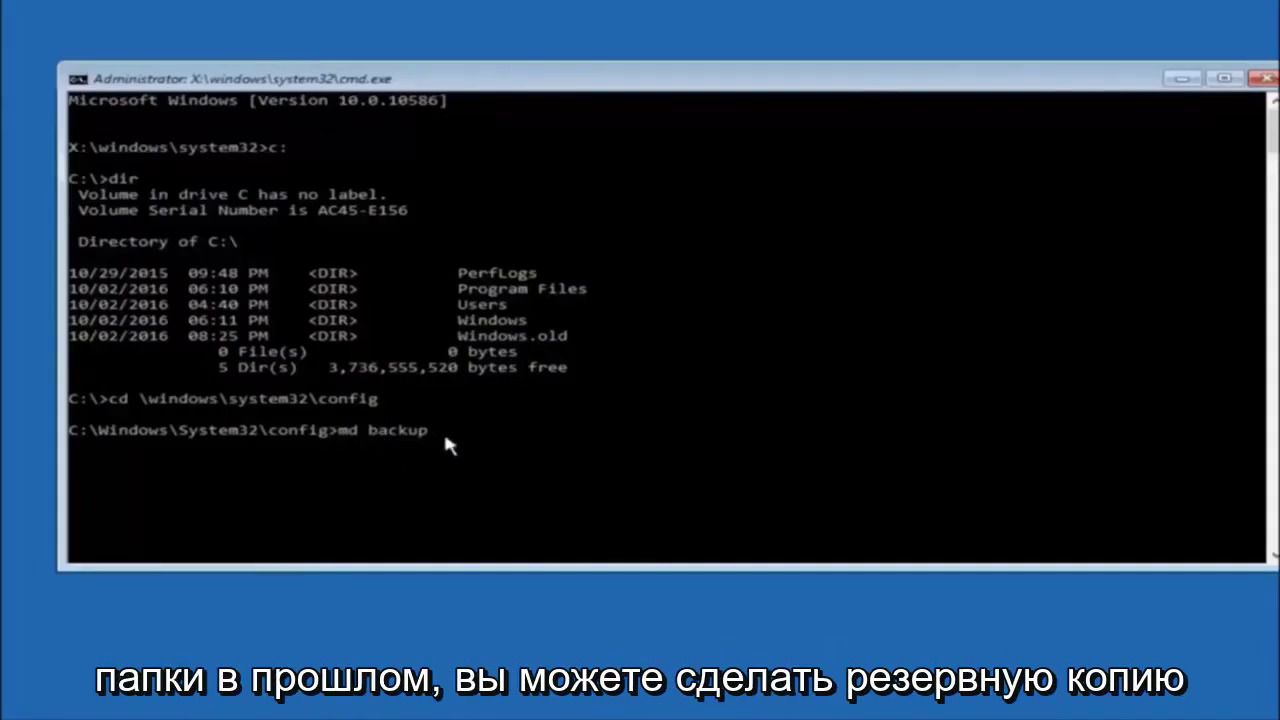
pyautogui.write('1')
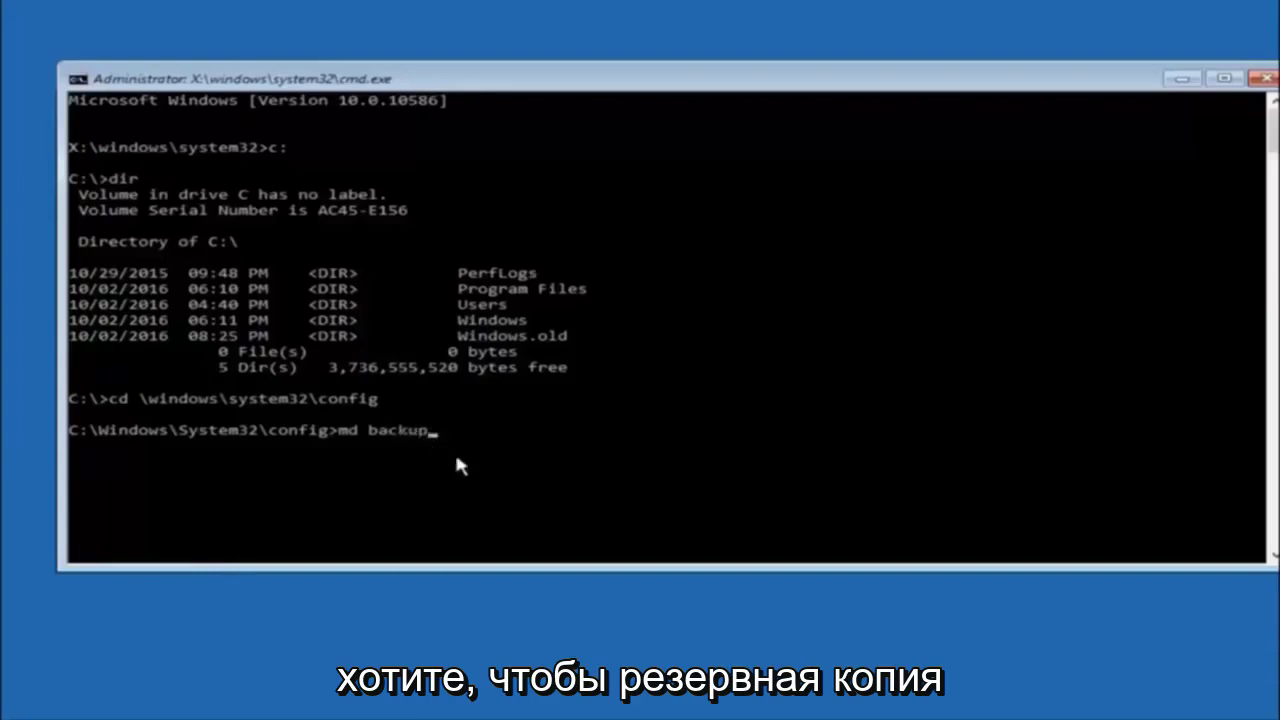
pyautogui.press('Return')
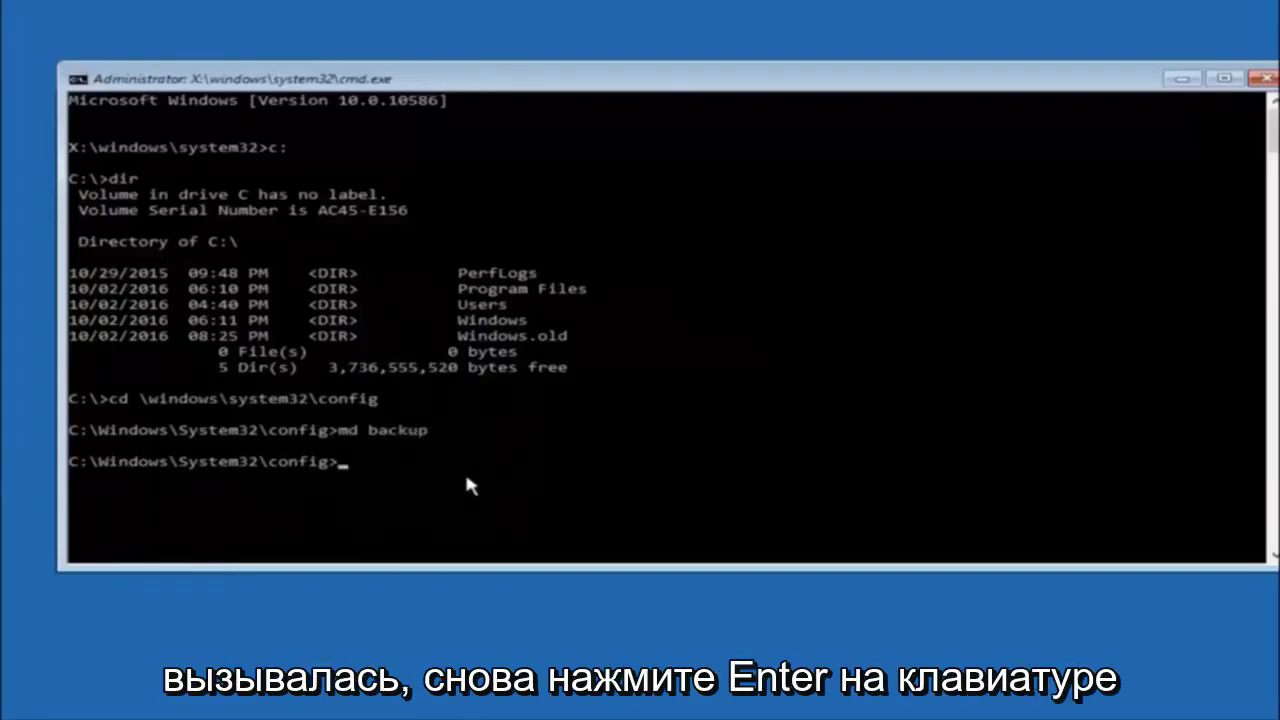
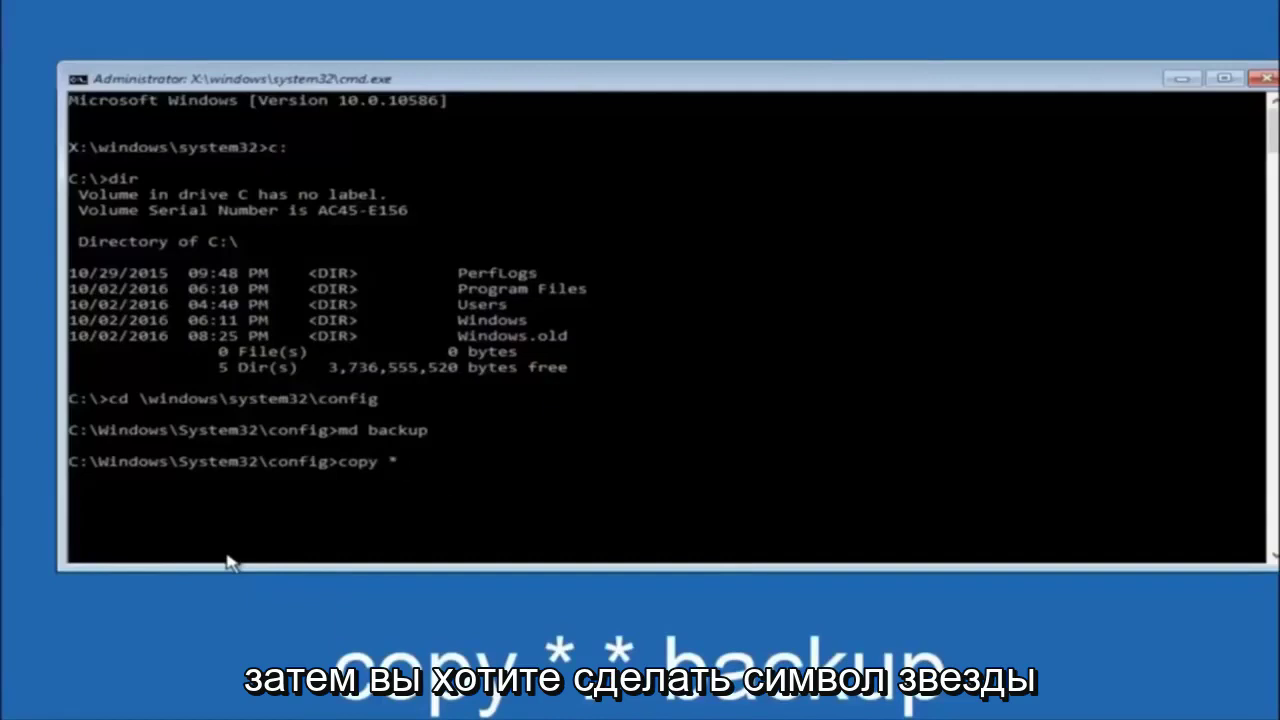
# Copy all files from the config folder into the backup folder using copy with the *.* wildcard
pyautogui.write('.')
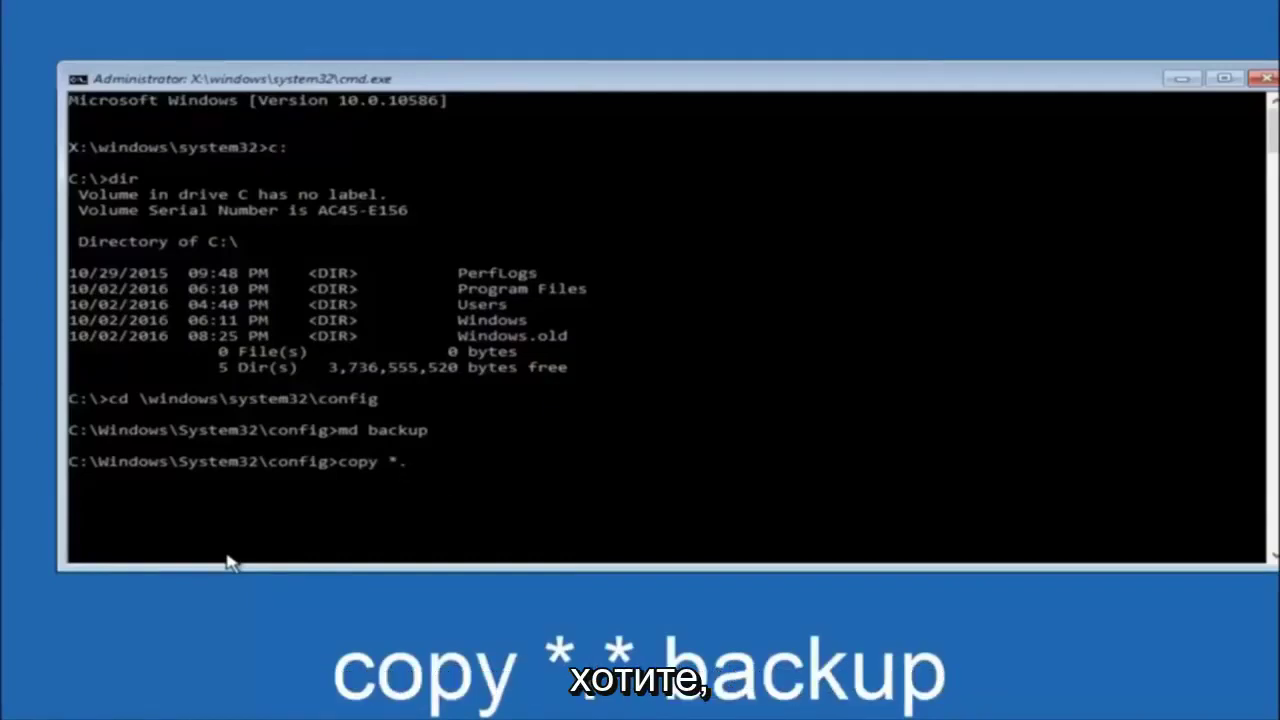
pyautogui.write('*')
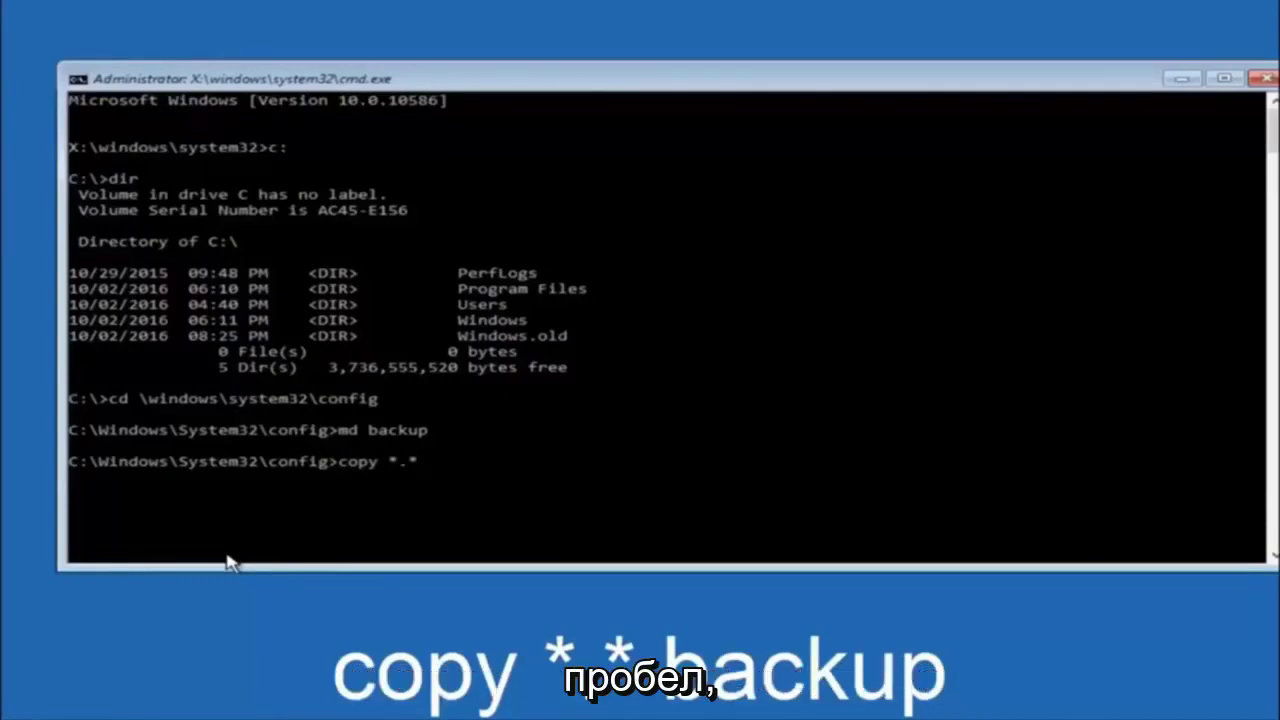
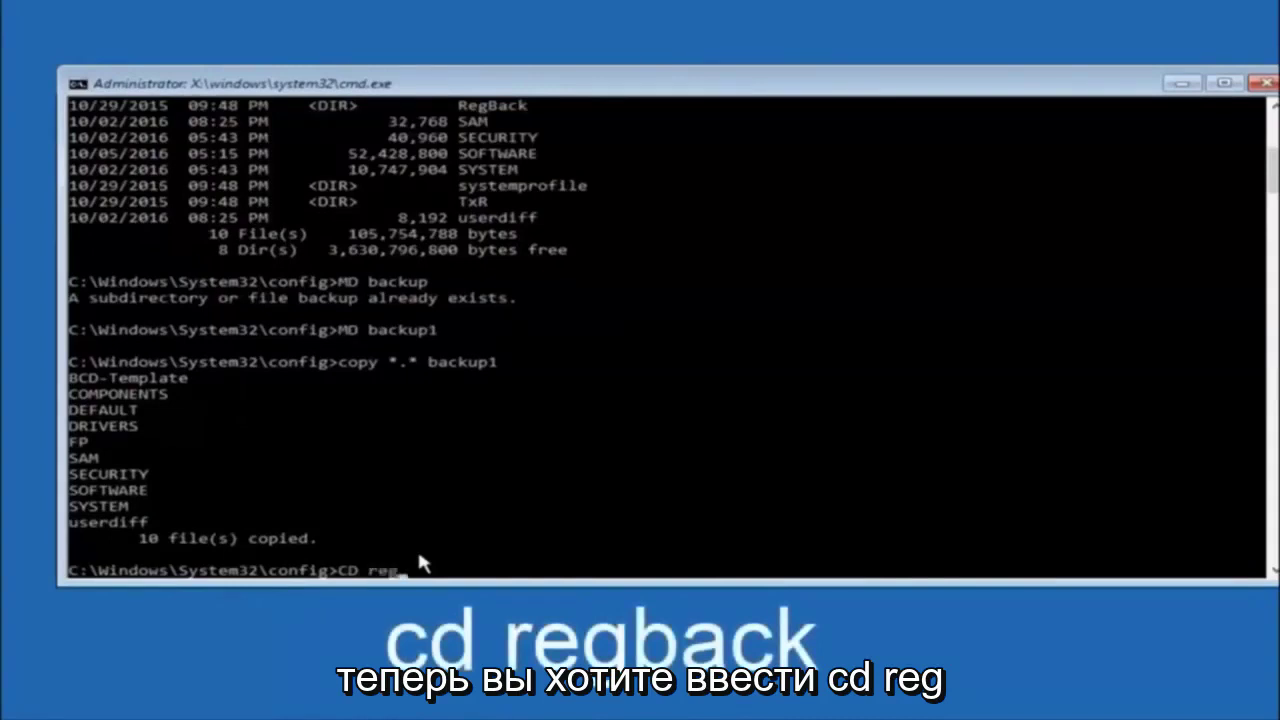
# Change the directory to the regback subfolder of config and list its contents with dir
pyautogui.write('back')
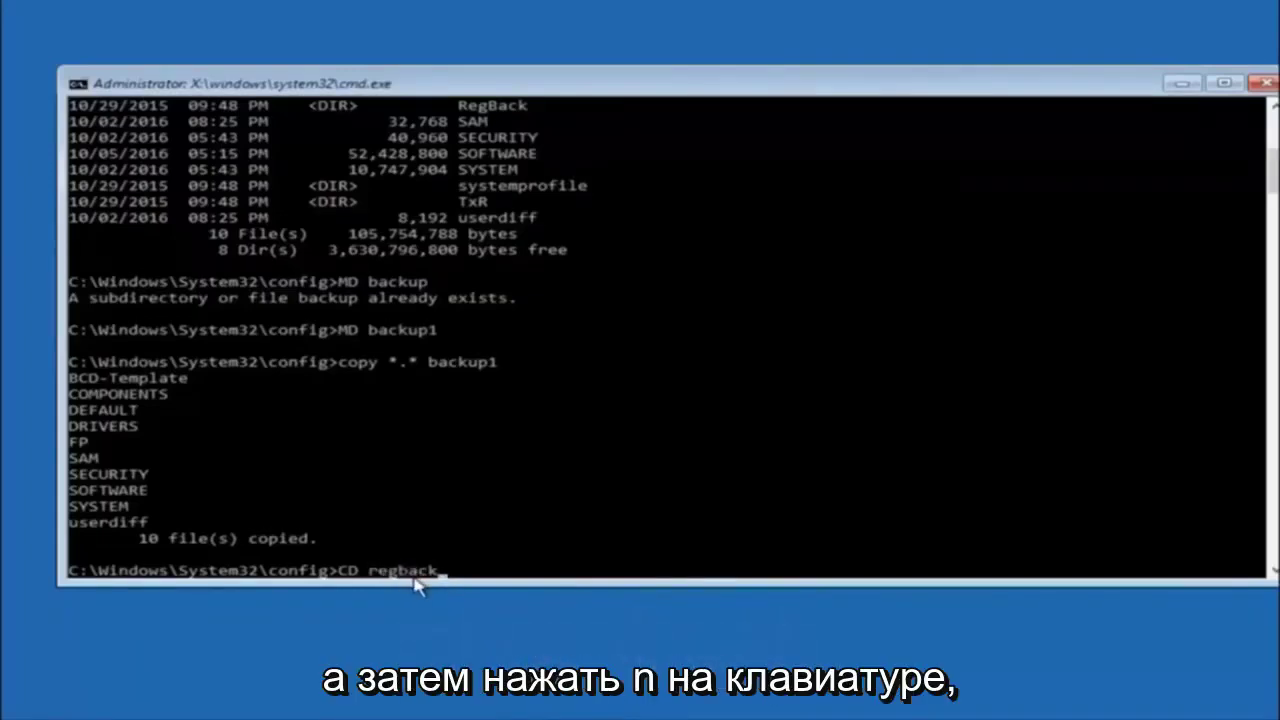
pyautogui.press('Return')
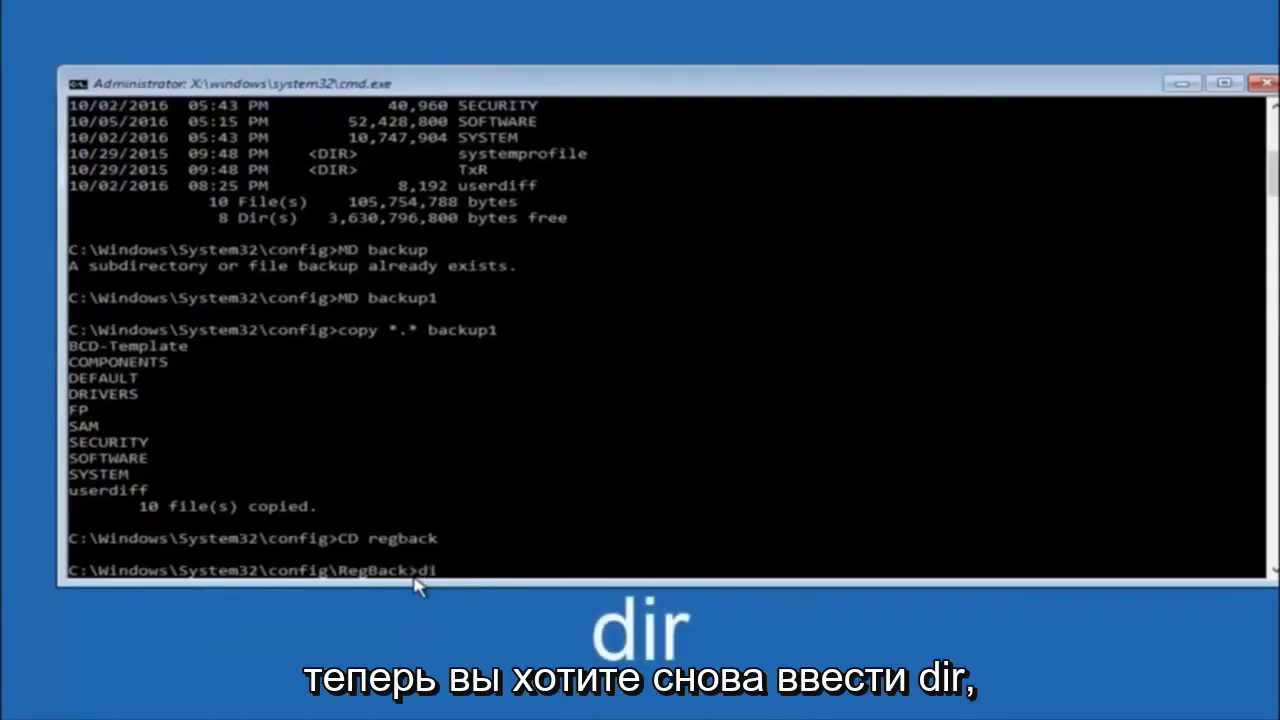
pyautogui.write('dir')
pyautogui.press('Return')
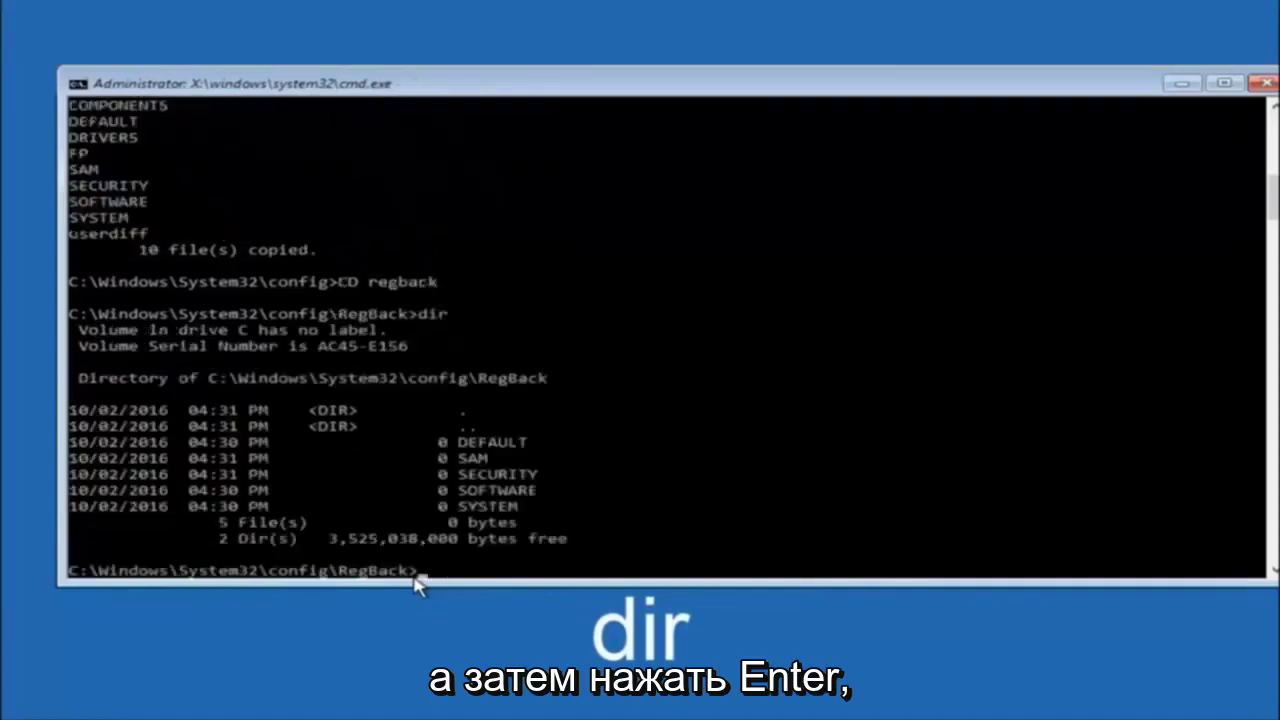
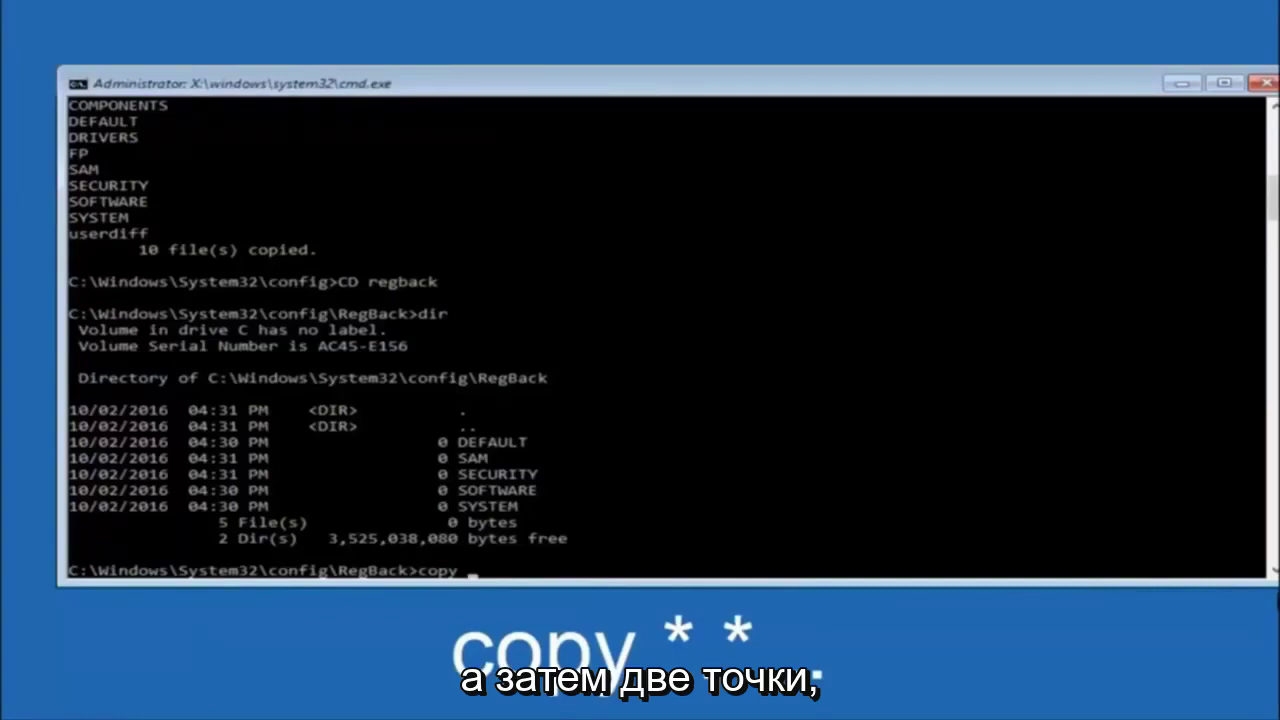
# Copy all RegBack files to the parent config folder with copy *.* .., answer A to overwrite all, and close Command Prompt
pyautogui.click(474, 570)
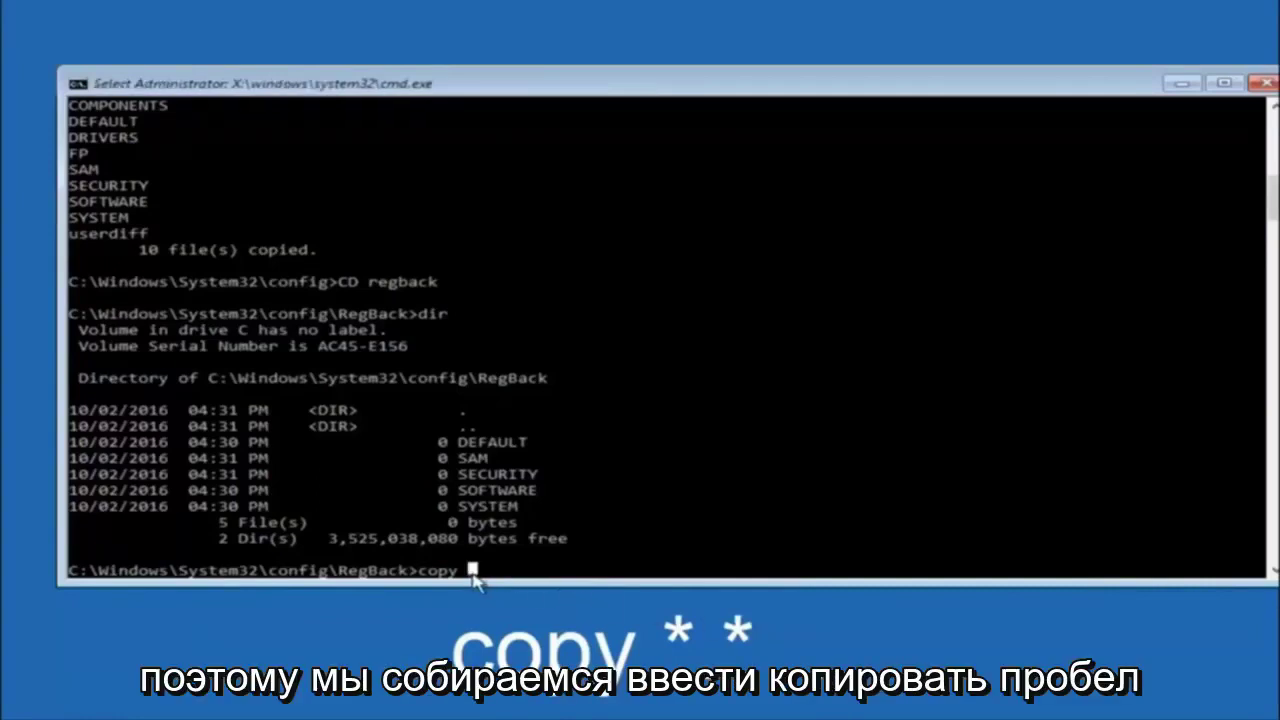
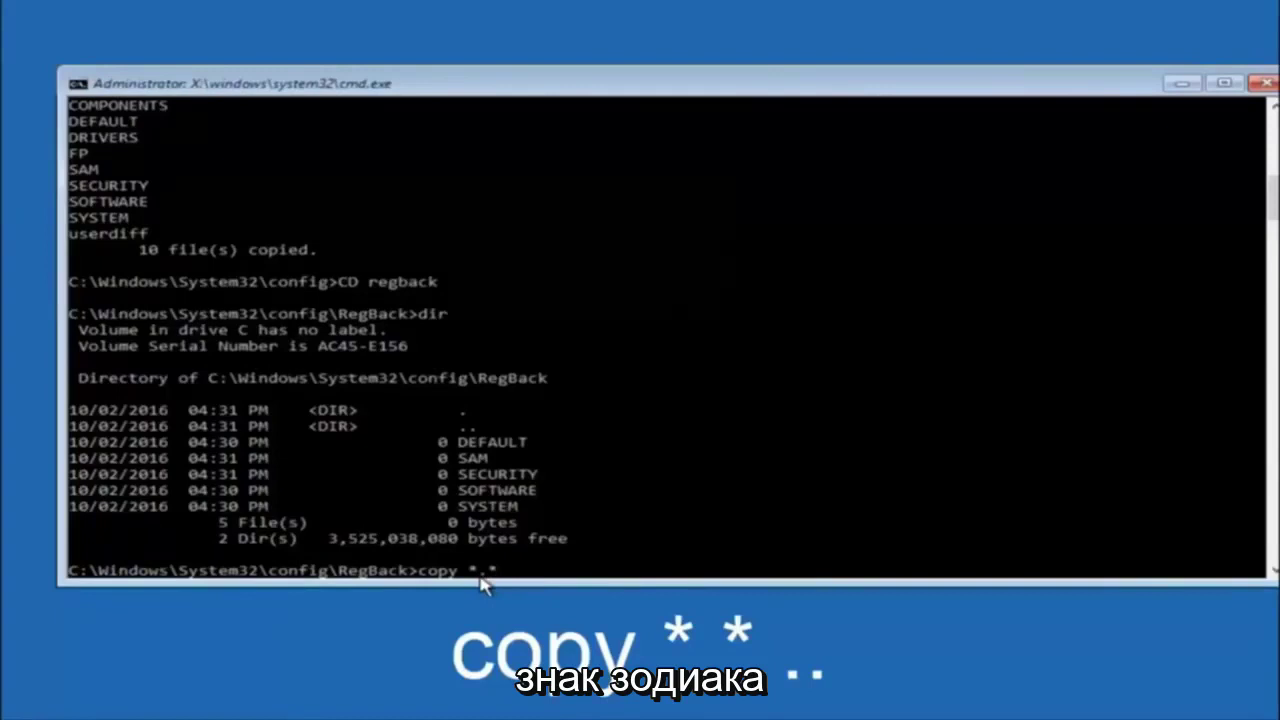
pyautogui.write('..')
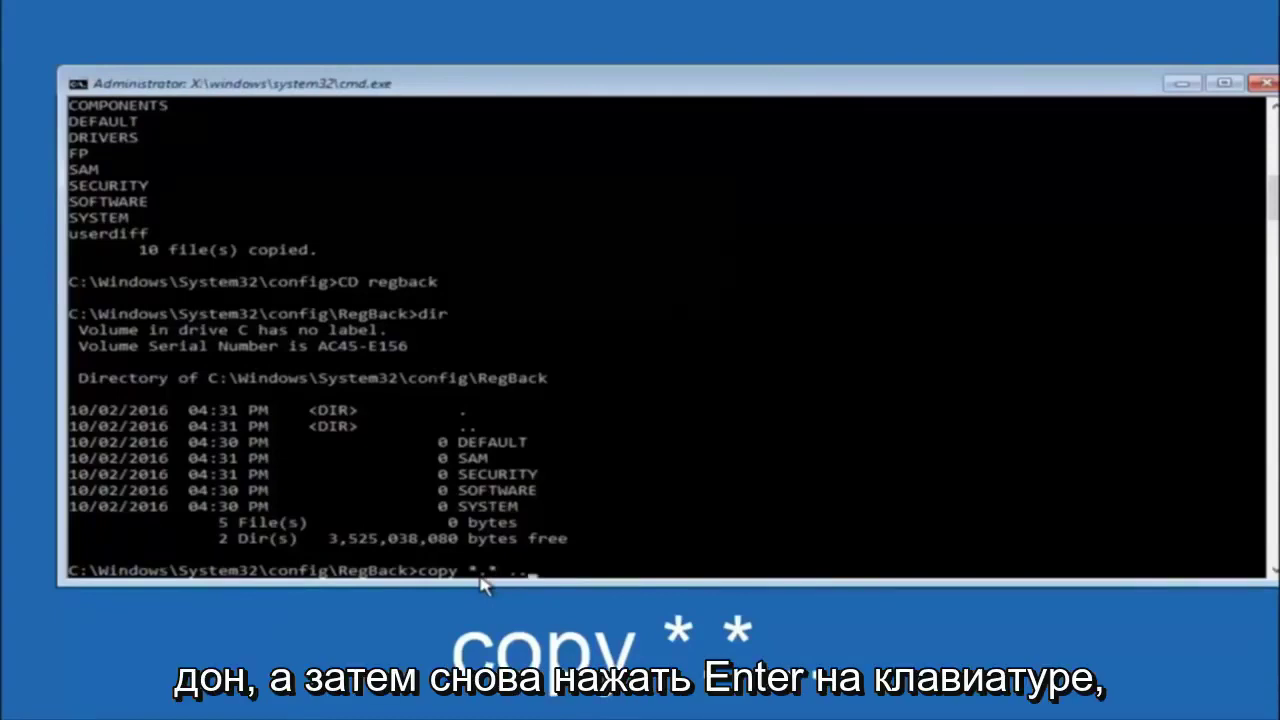
pyautogui.press('Return')
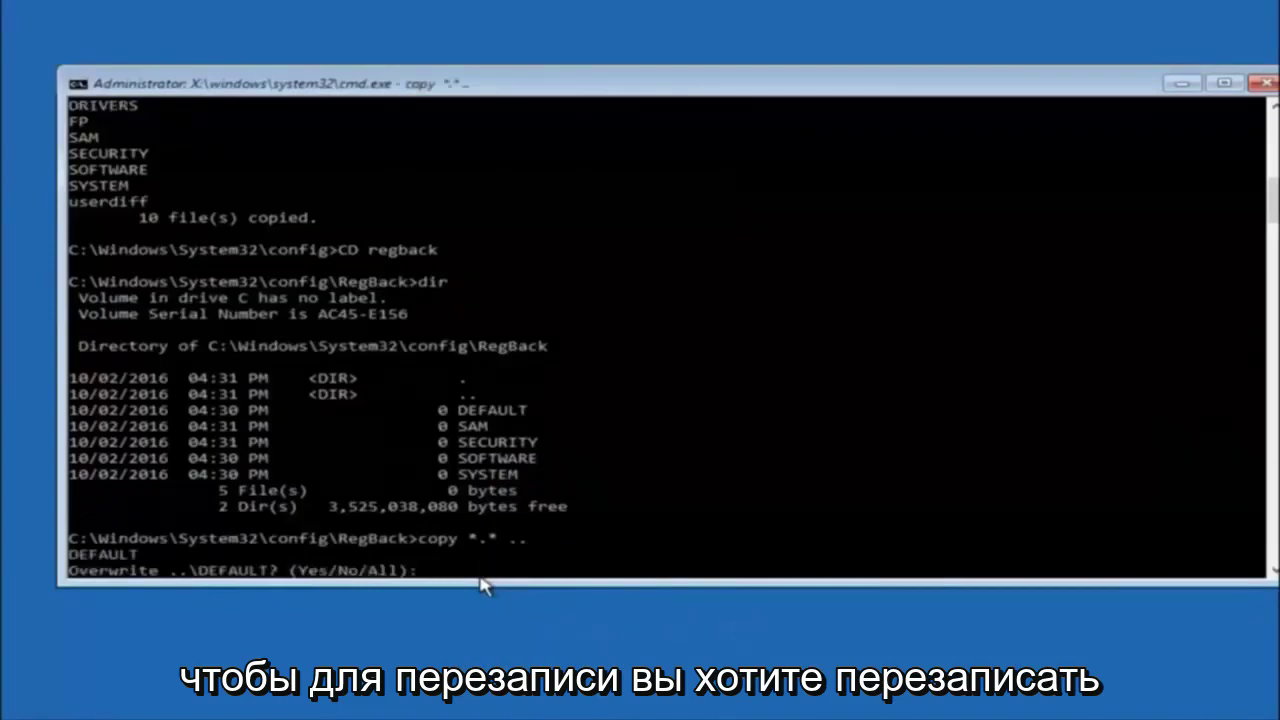
pyautogui.write('A')
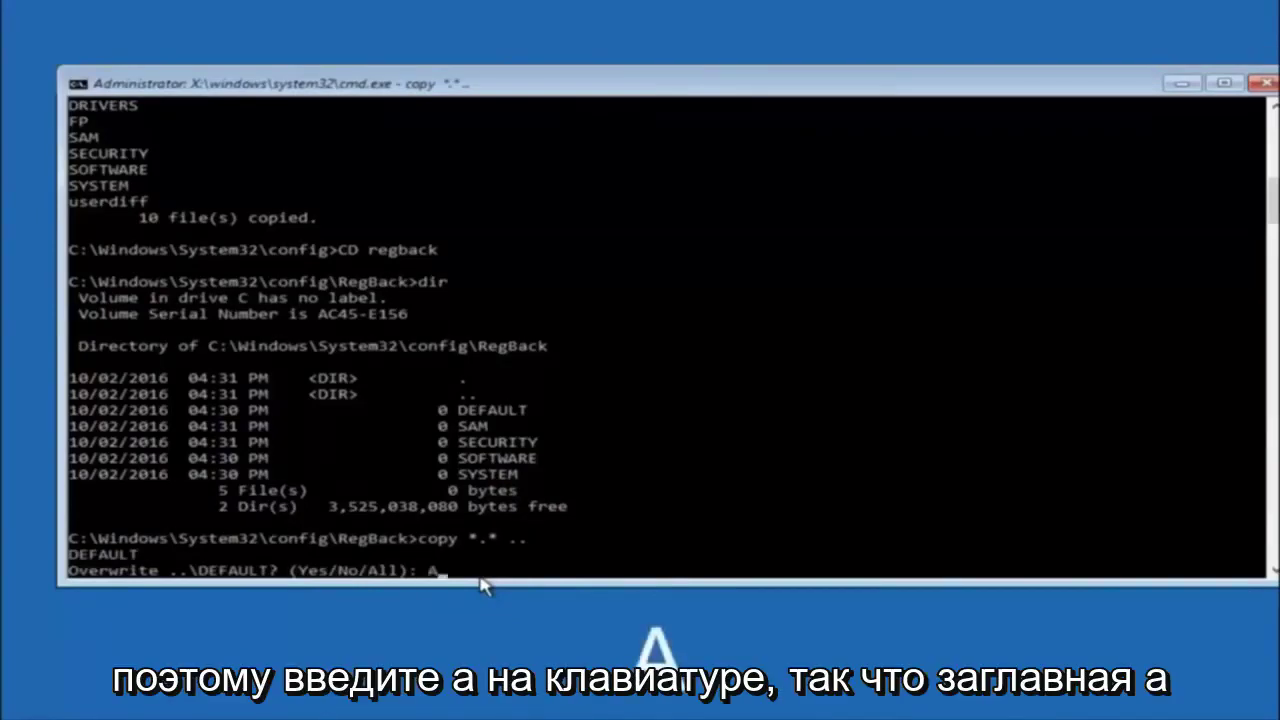
pyautogui.press('Return')
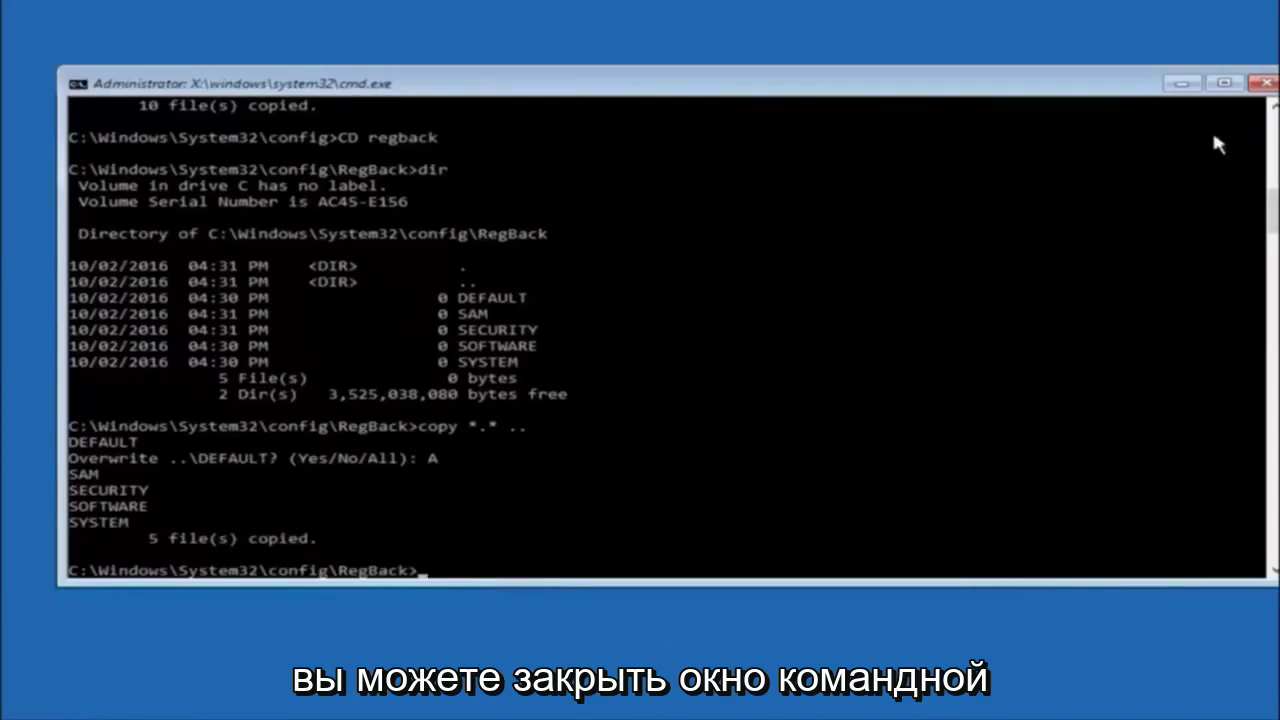
pyautogui.click(1262, 82)
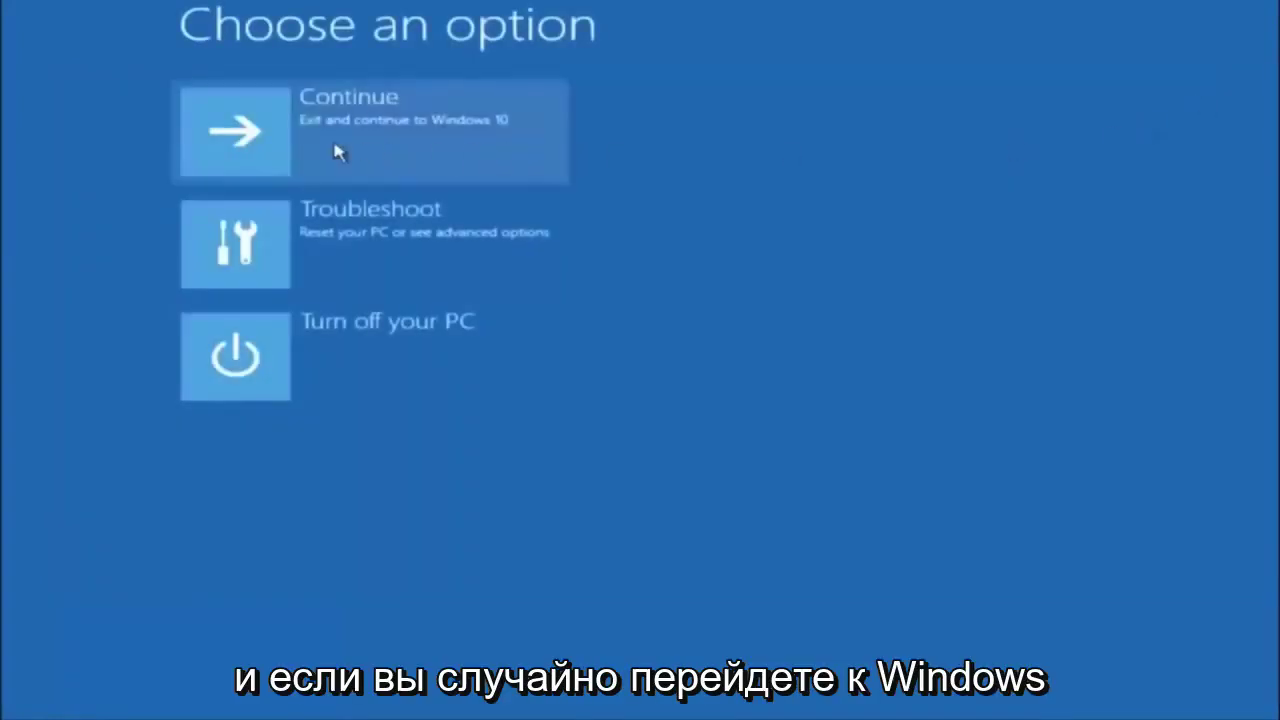